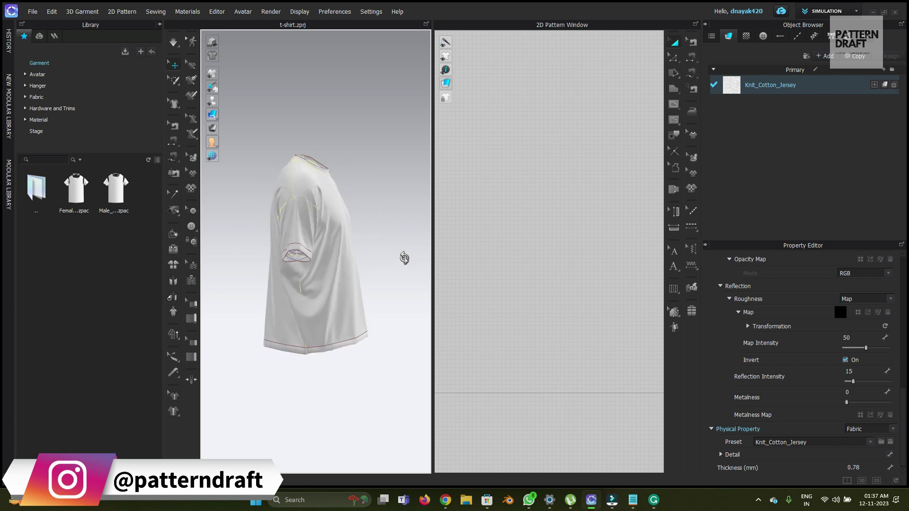
Orbit the t-shirt through angled side, left-side and front views to inspect it.
right_drag(406, 258, 379, 262)
right_drag(364, 218, 330, 264)
scroll(325, 232, up, 5)
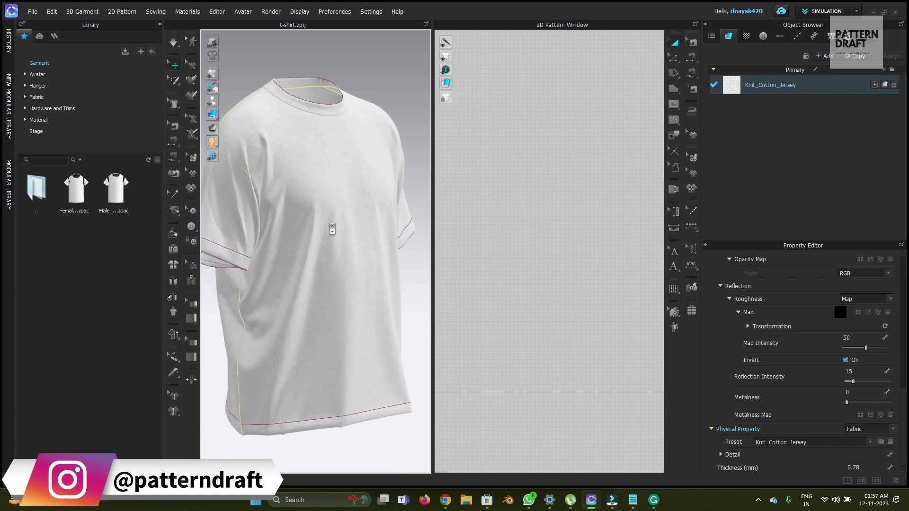
right_drag(325, 231, 353, 274)
scroll(364, 239, down, 5)
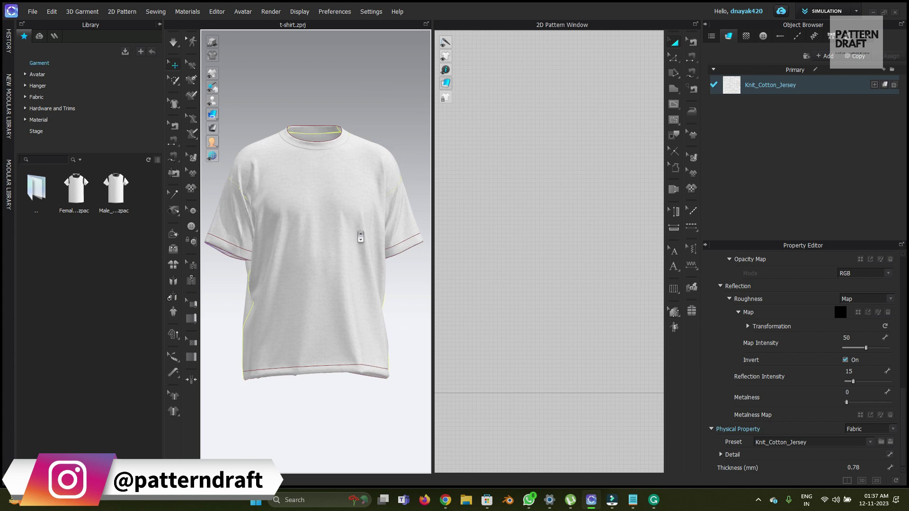
right_drag(361, 239, 381, 212)
click(402, 90)
right_drag(369, 146, 317, 215)
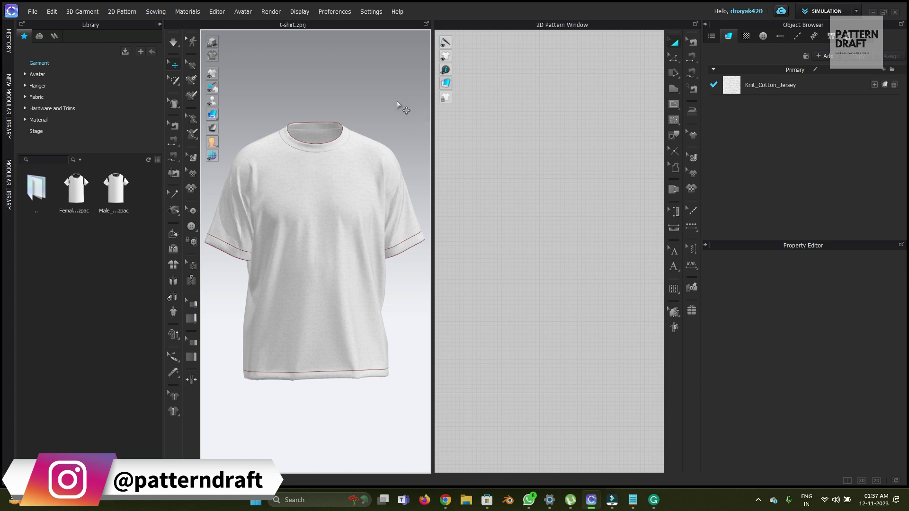
Select Knit_Cotton_Jersey and enlarge its properties to show the Fabric_Matte material settings.
click(770, 86)
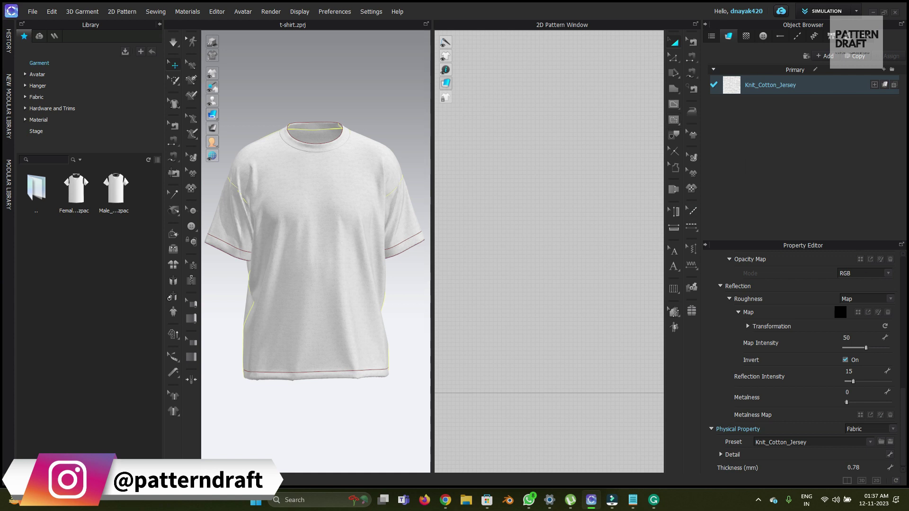
scroll(875, 346, up, 6)
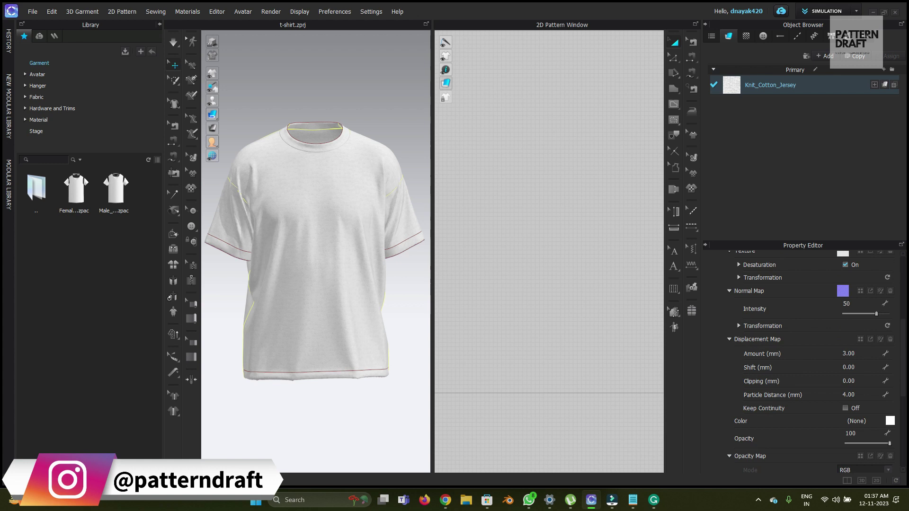
scroll(830, 316, up, 6)
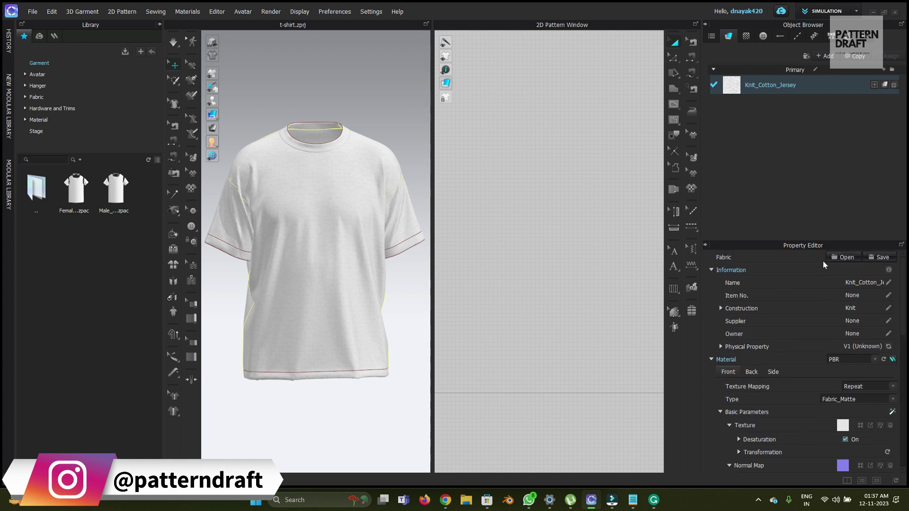
drag(816, 240, 816, 206)
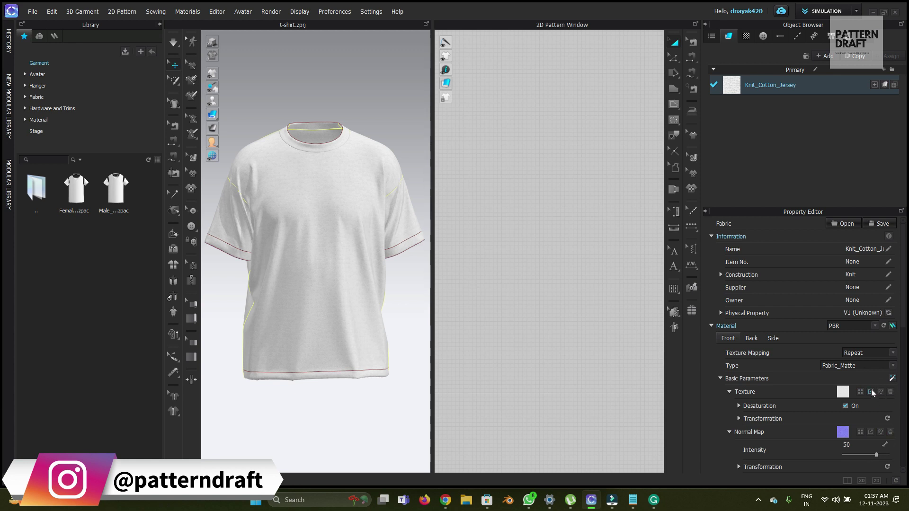
Reopen the AI Texture Generator over the 2D pattern area and delete the old night-sky prompt.
click(893, 378)
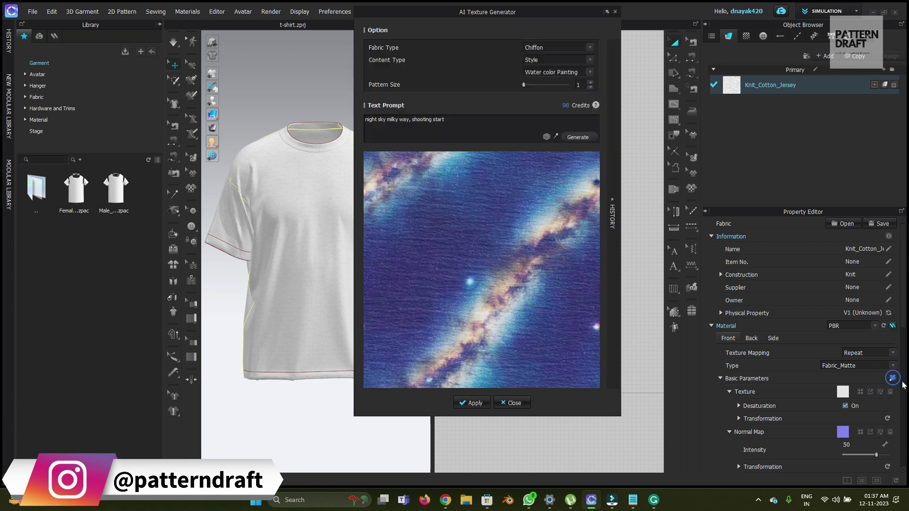
drag(450, 19, 510, 30)
click(532, 425)
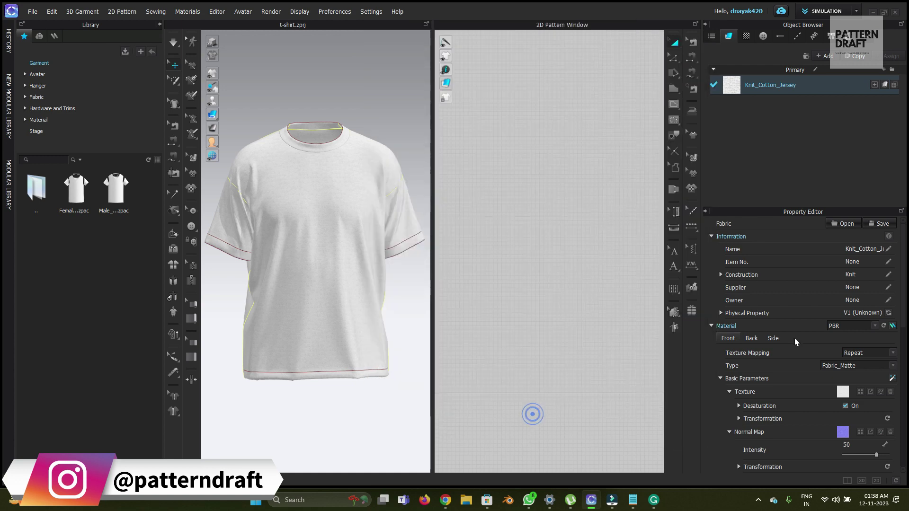
click(892, 378)
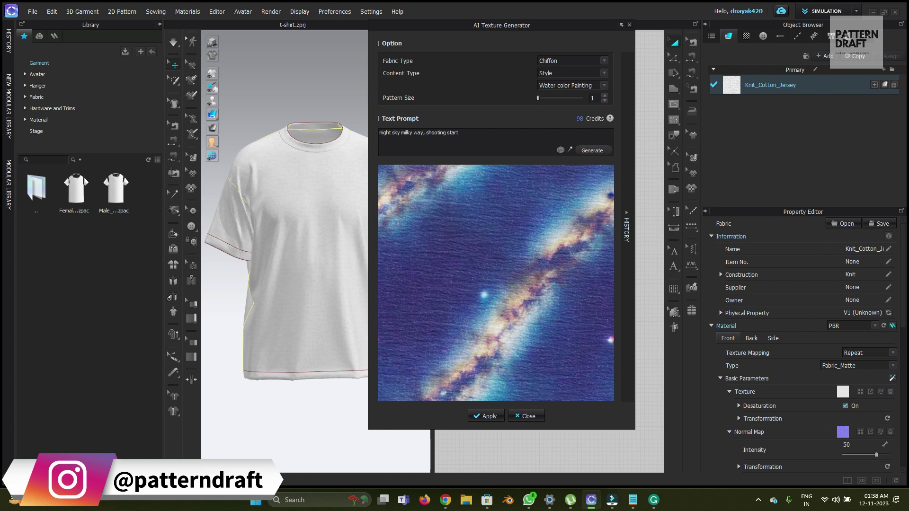
key(ctrl+a)
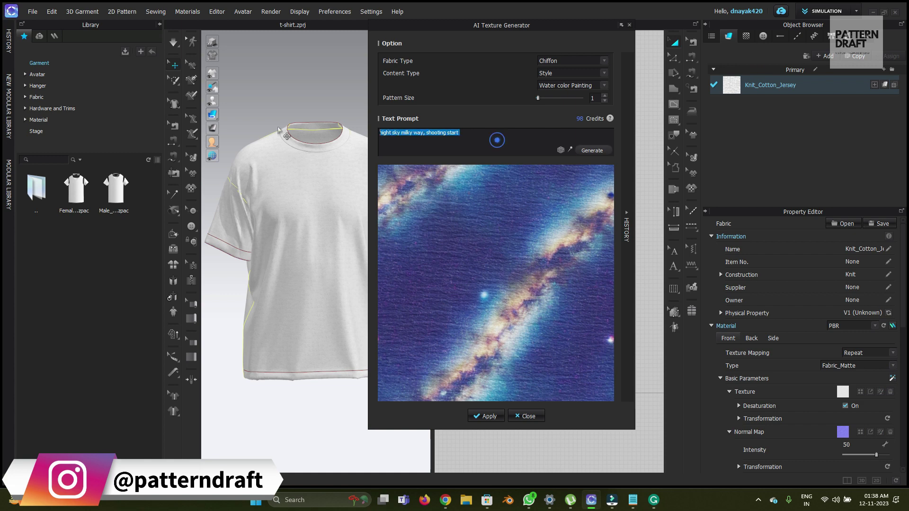
key(BackSpace)
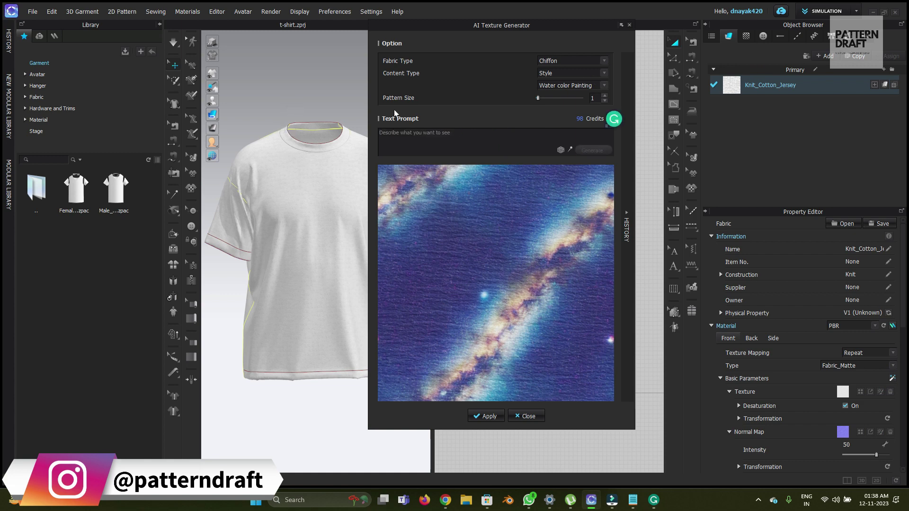
drag(442, 31, 461, 42)
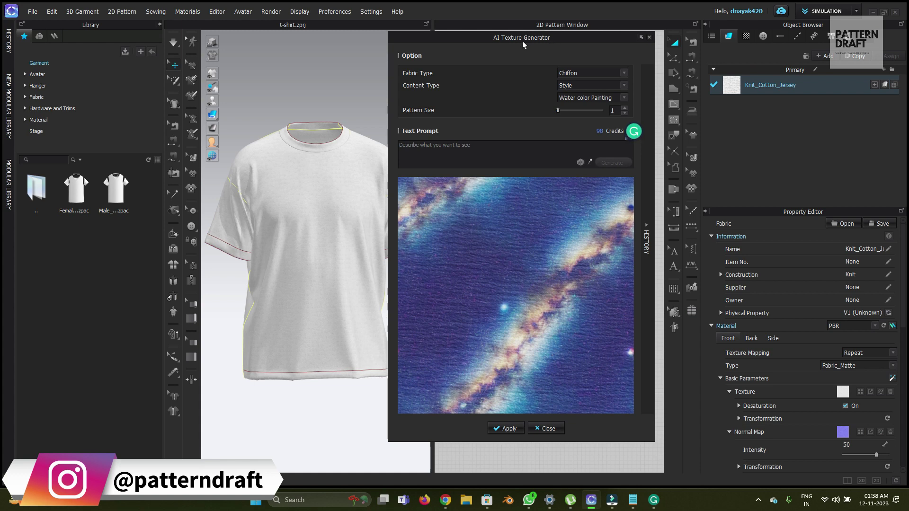
drag(536, 44, 546, 42)
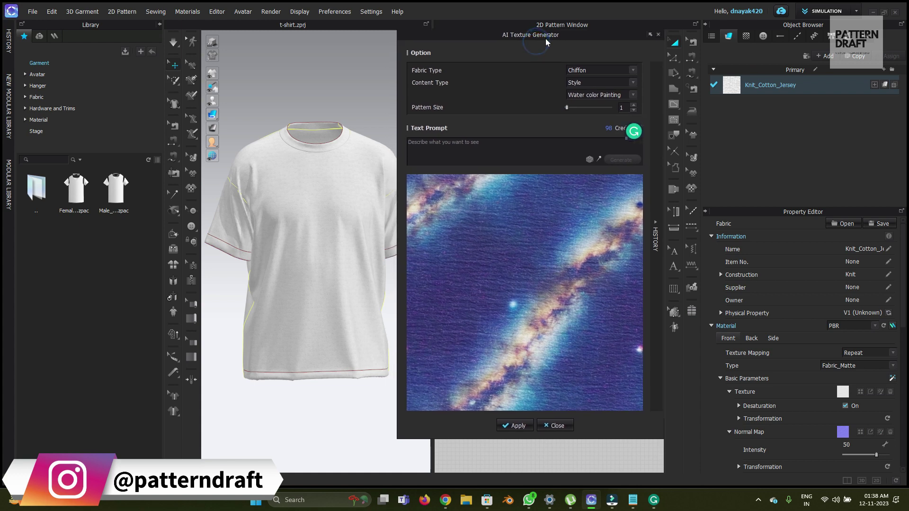
click(417, 72)
click(417, 72)
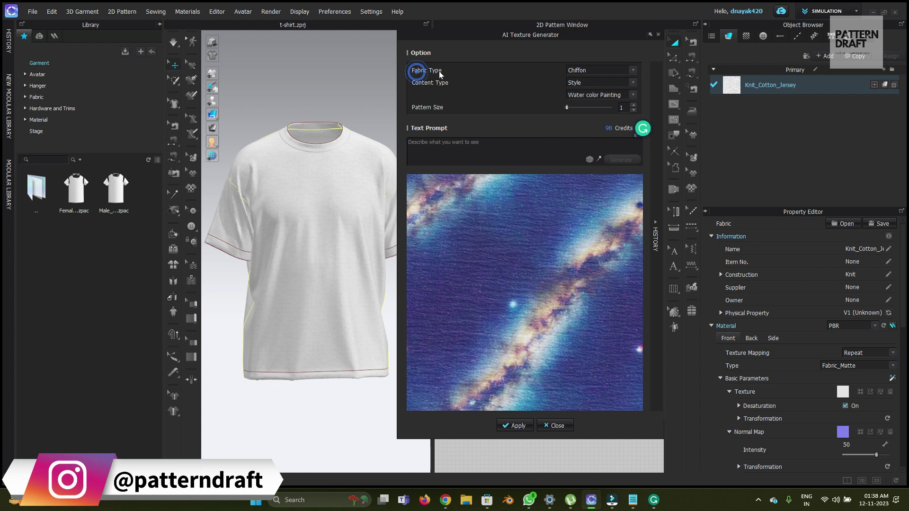
click(594, 70)
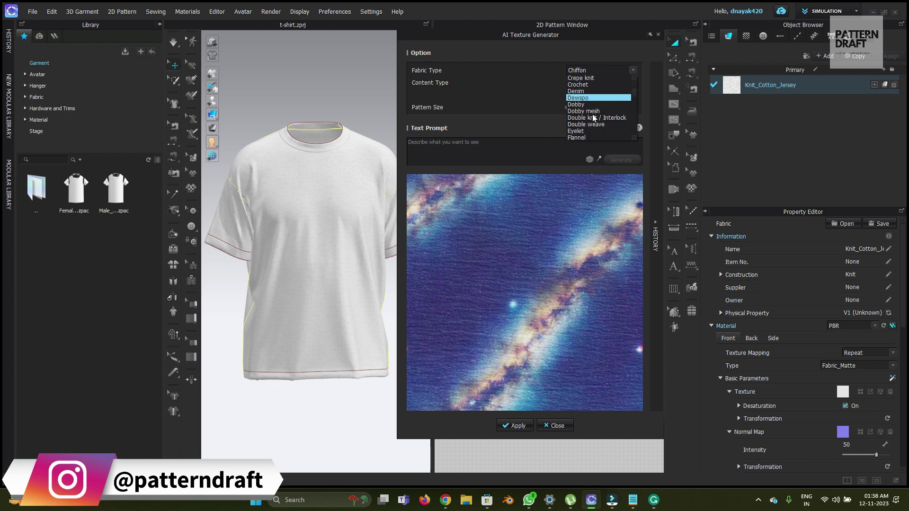
scroll(598, 125, down, 1)
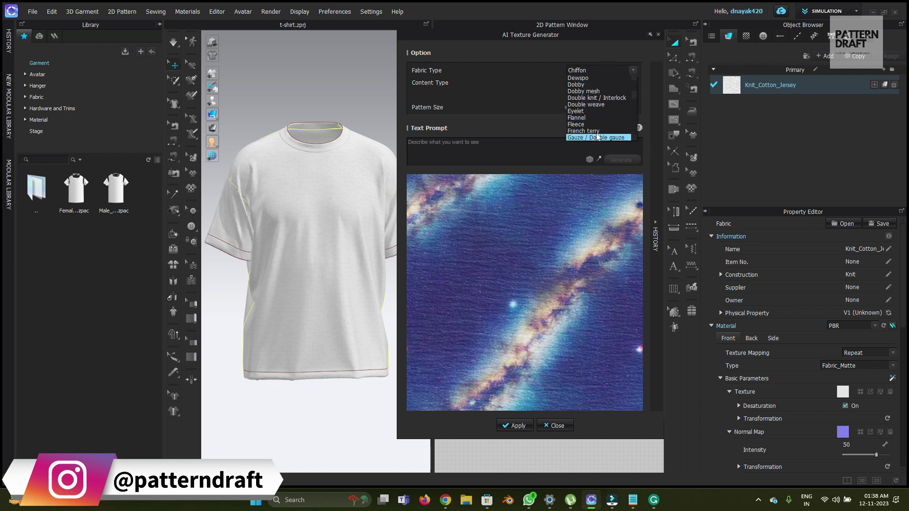
scroll(596, 121, up, 2)
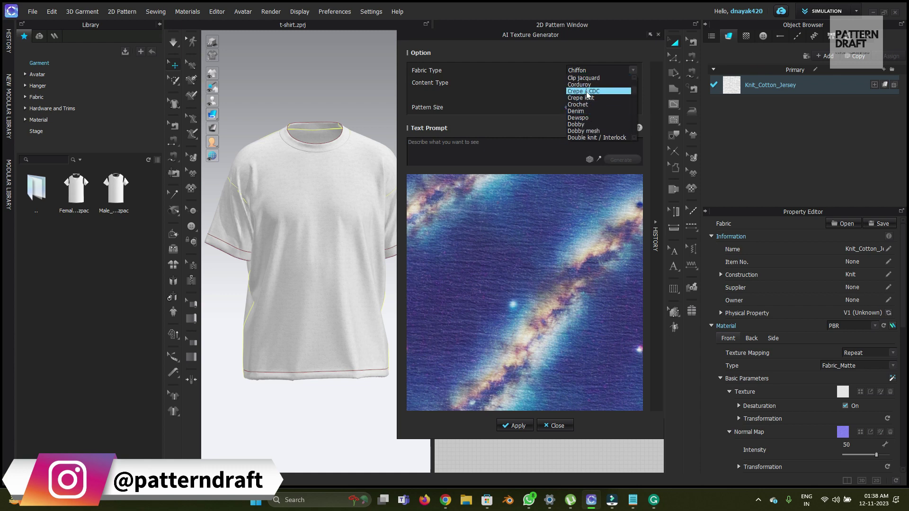
click(431, 83)
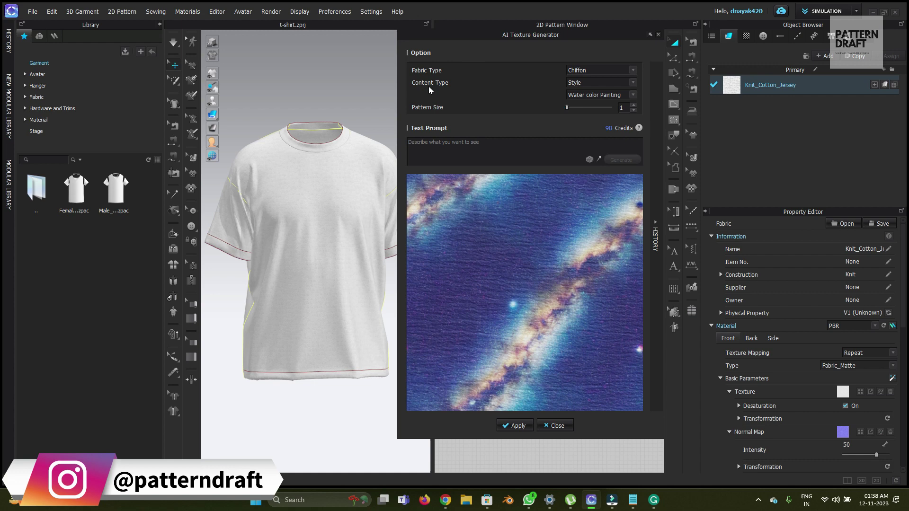
click(603, 84)
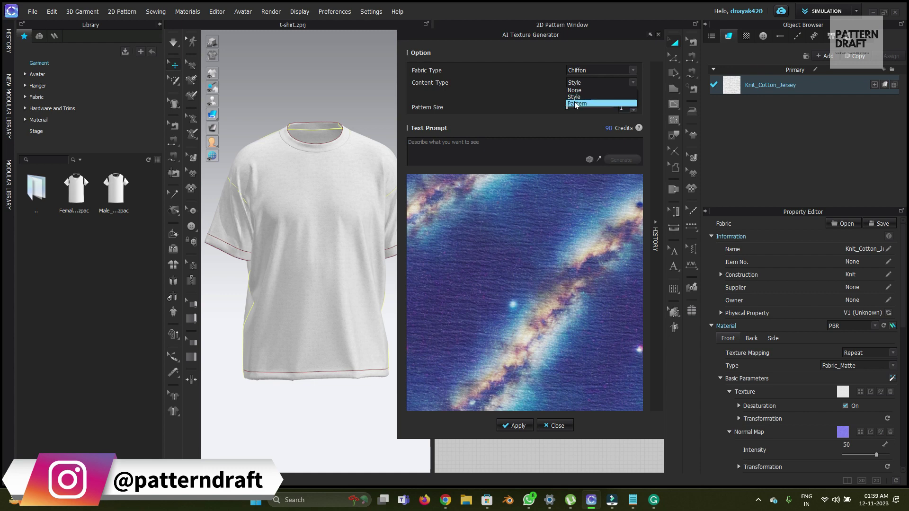
click(511, 92)
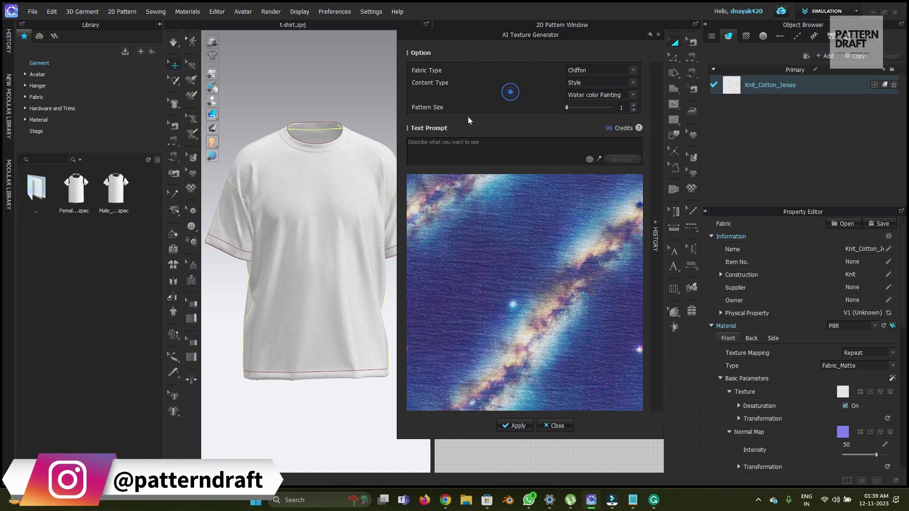
click(592, 95)
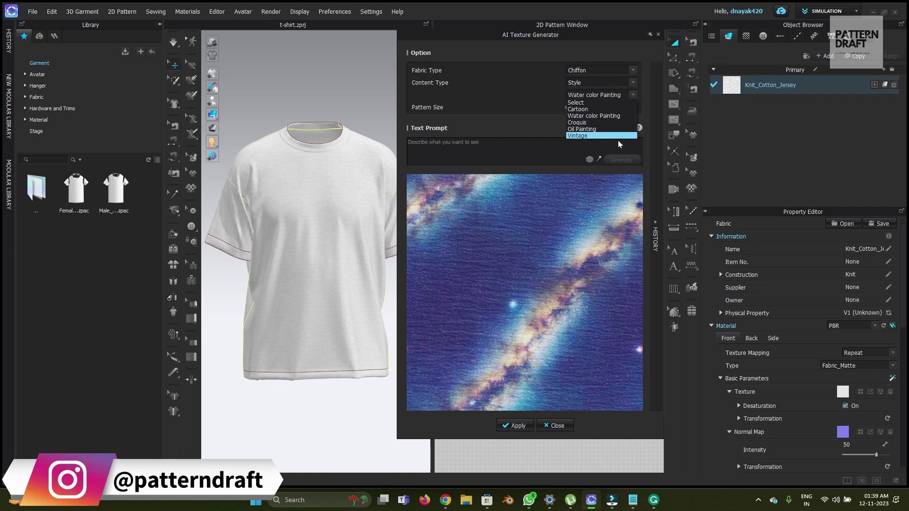
click(539, 106)
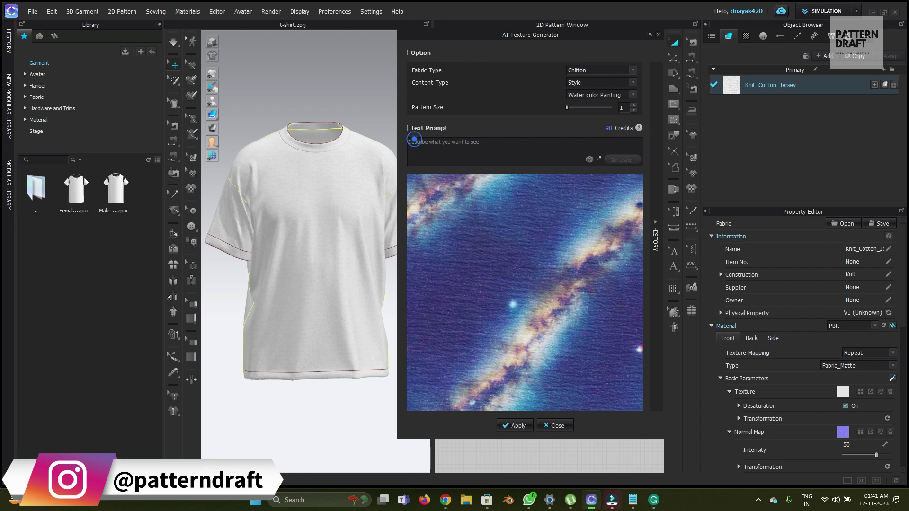
Enter the prompt 'desert, sky ,snow , trees' and generate a new texture from it.
click(415, 142)
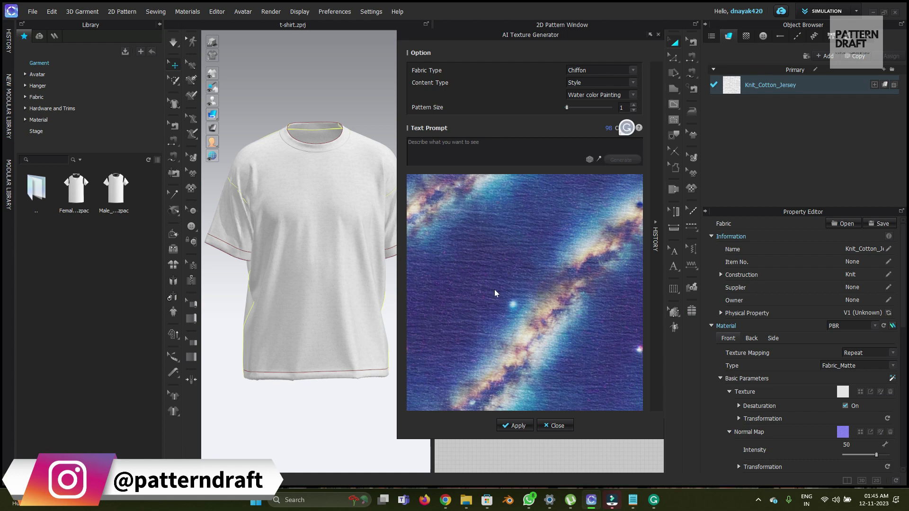
click(482, 154)
text(desrt, sky ,s)
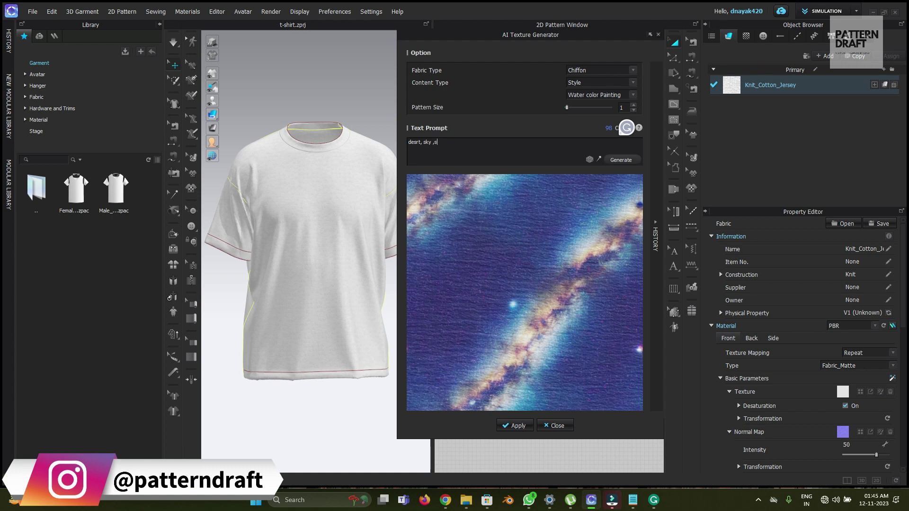
text(how)
key(BackSpace)
key(BackSpace)
key(BackSpace)
text(now)
text(tree)
click(622, 161)
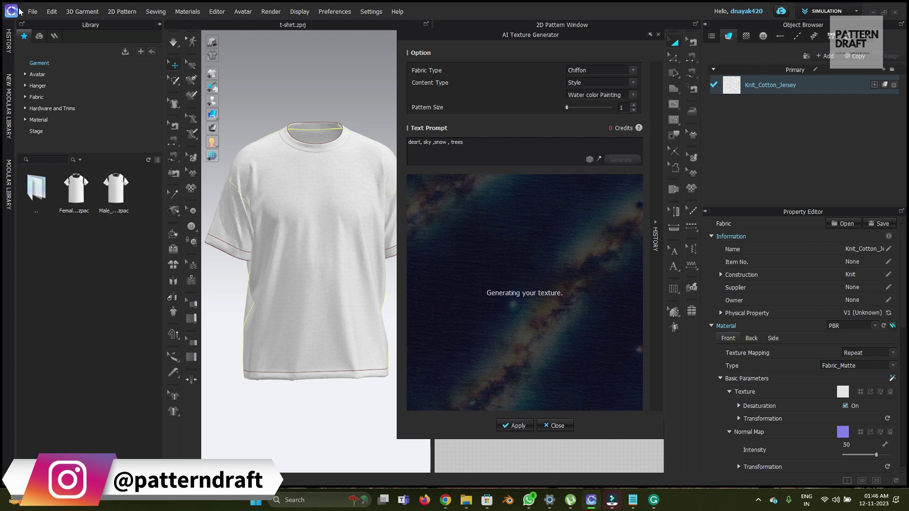
Reopen the AI Texture Generator and enter the prompt 'snow, red car, sky'.
click(54, 36)
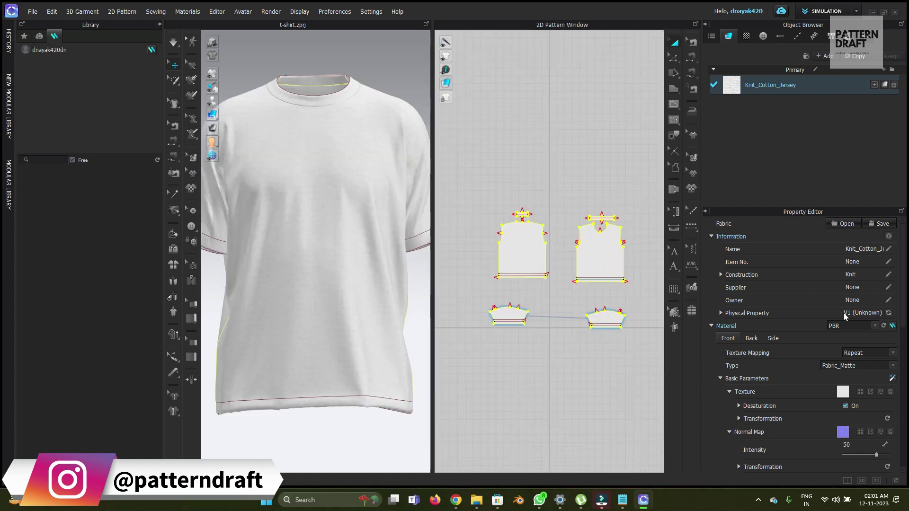
click(891, 378)
drag(499, 33, 575, 38)
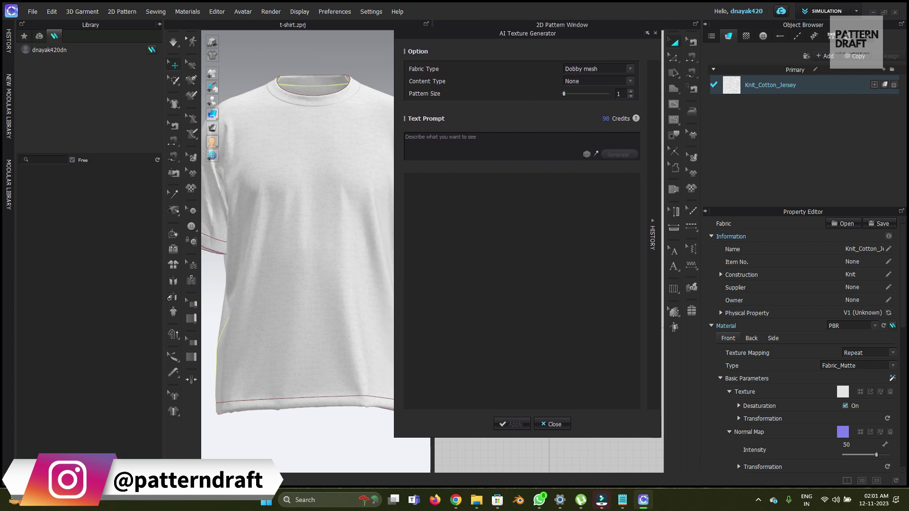
click(462, 153)
text(snow)
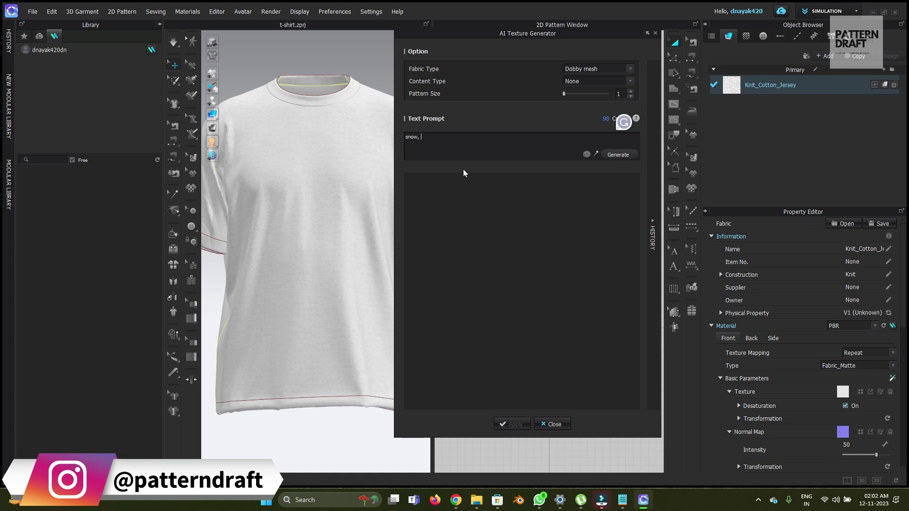
text(red car, sky)
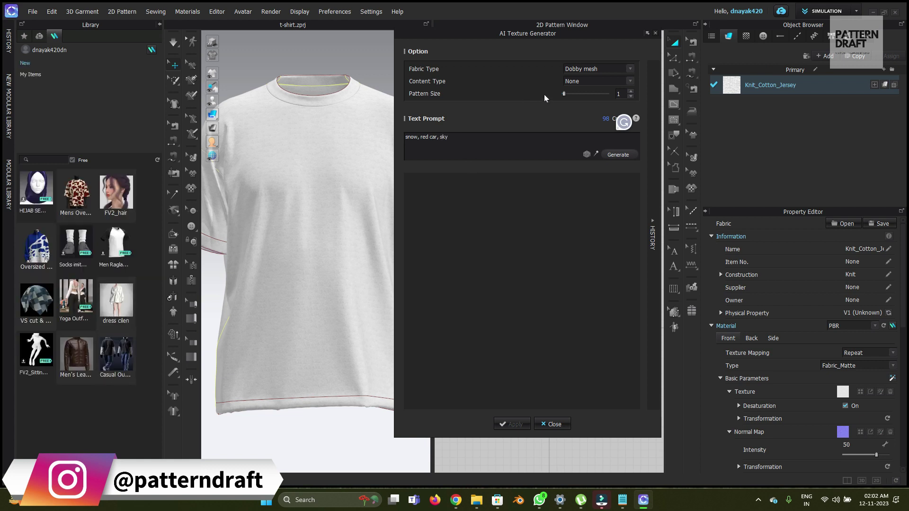
Set Double knit / Interlock fabric, Style content with Vintage style, and generate the texture.
click(595, 69)
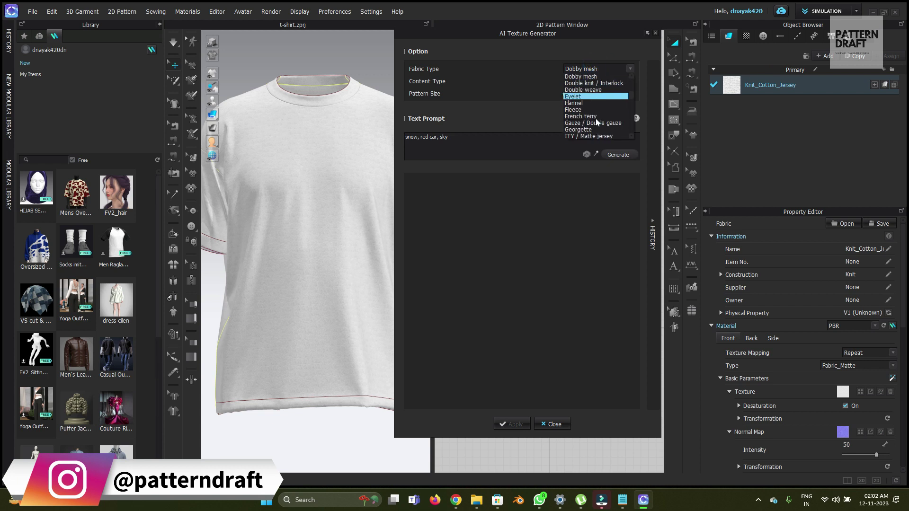
scroll(597, 122, up, 4)
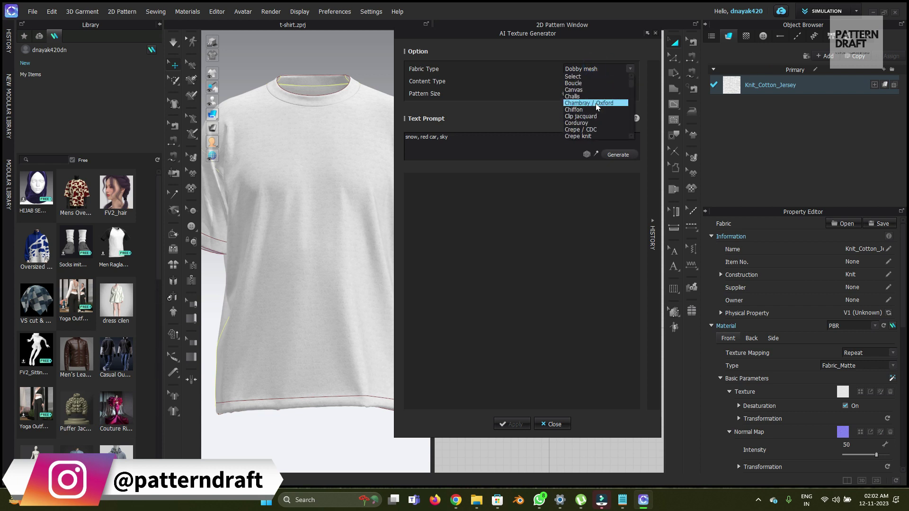
scroll(595, 104, down, 4)
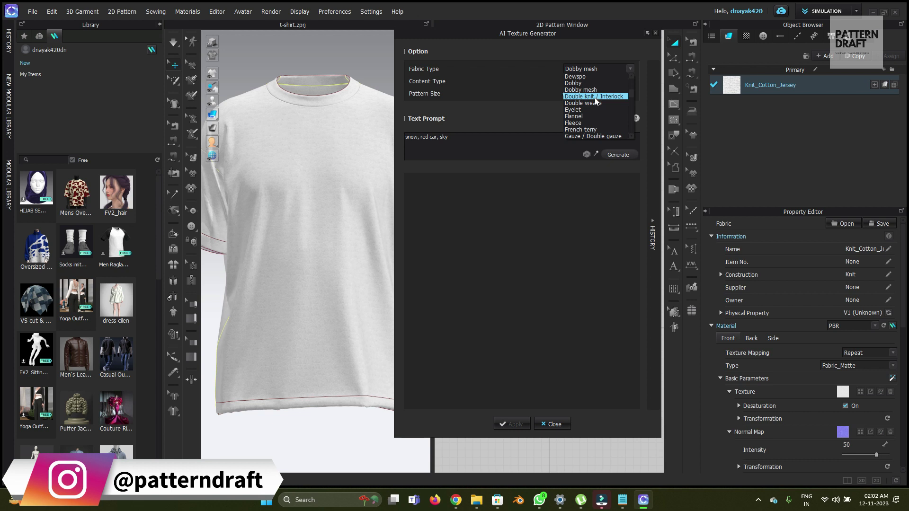
click(614, 97)
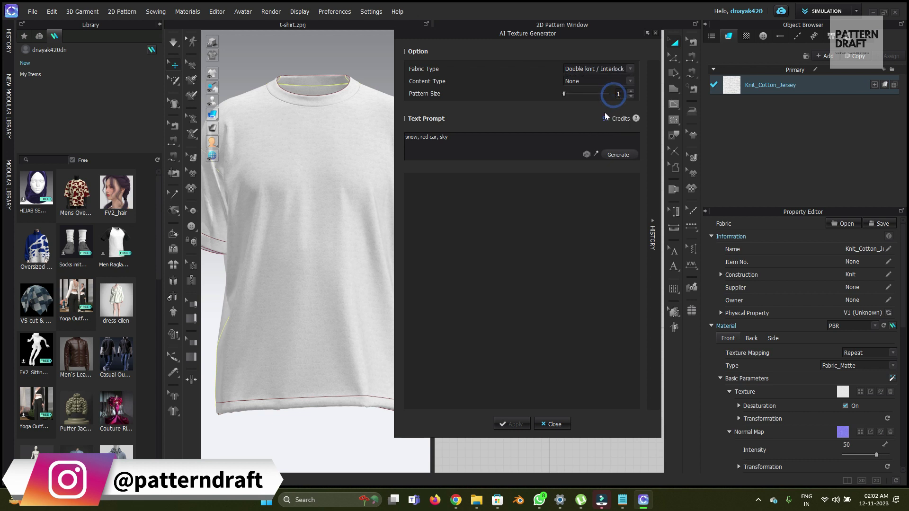
click(596, 82)
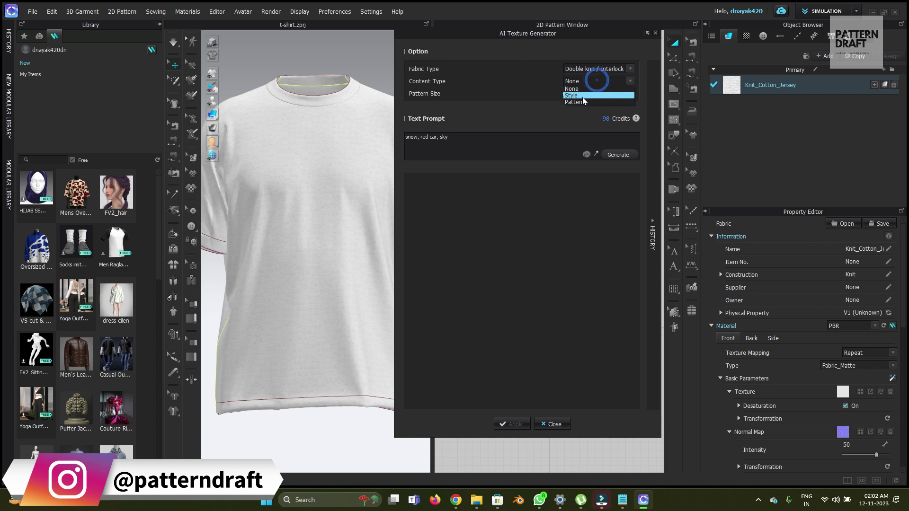
click(582, 97)
click(582, 93)
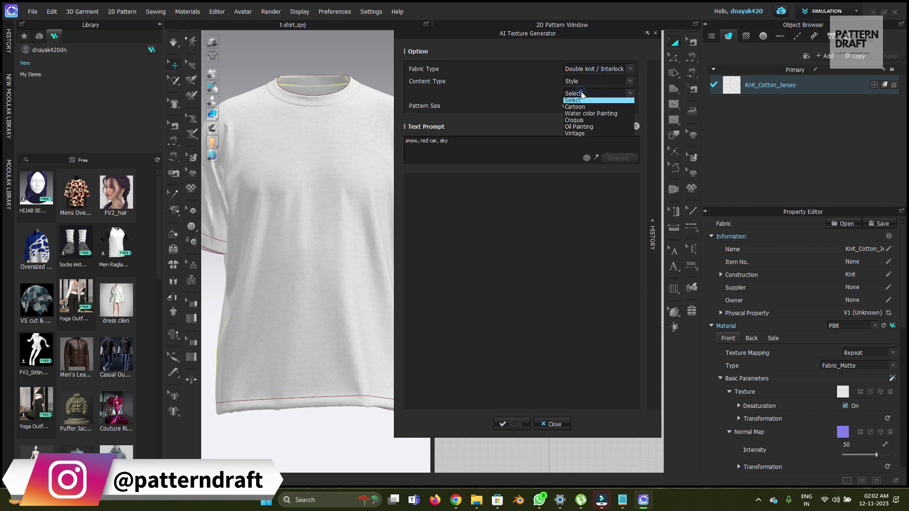
click(586, 134)
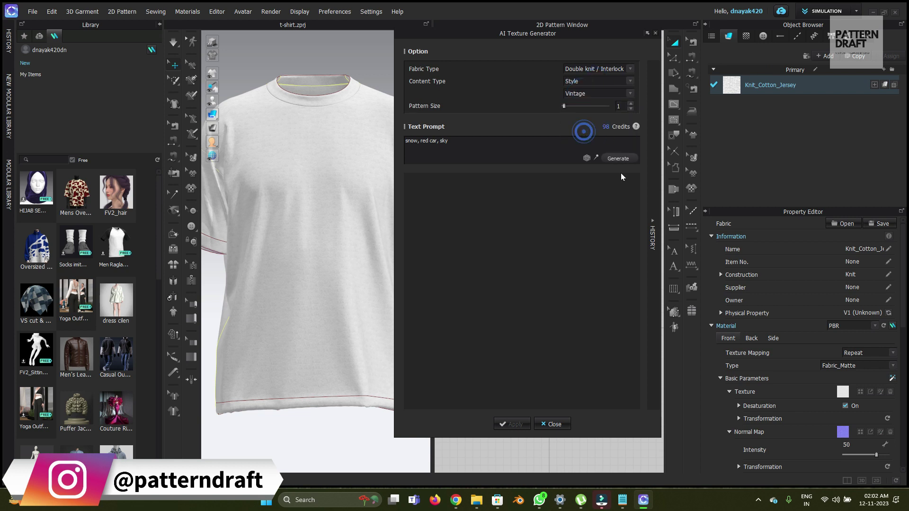
click(617, 159)
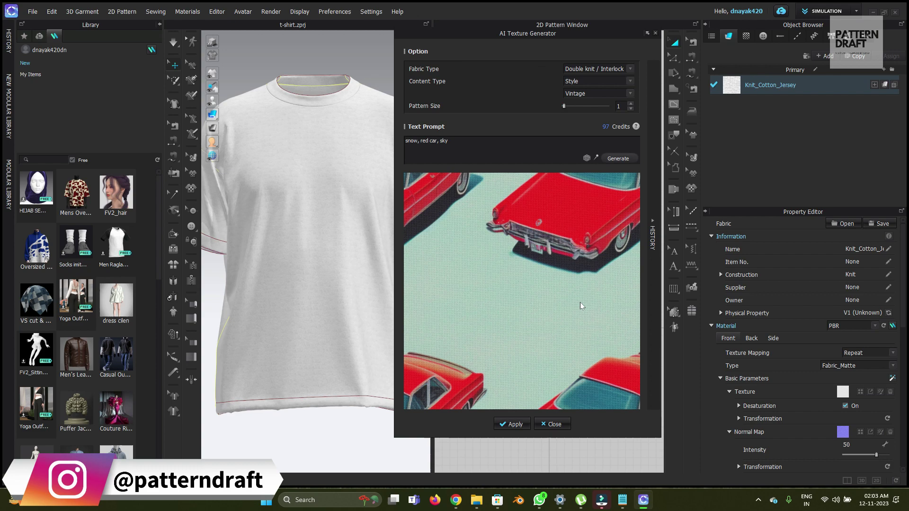
Apply the vintage red-car texture to the t-shirt and orbit around it with pattern outlines hidden.
click(512, 425)
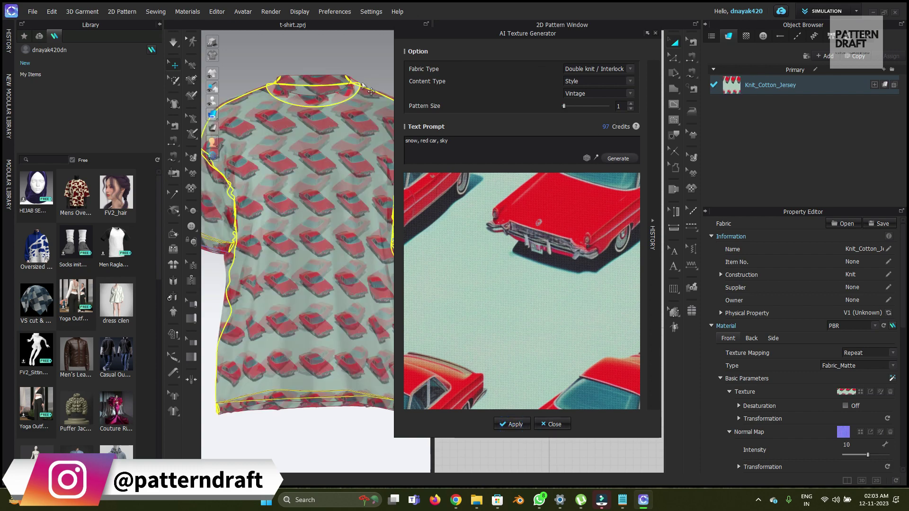
right_drag(364, 246, 395, 264)
click(213, 39)
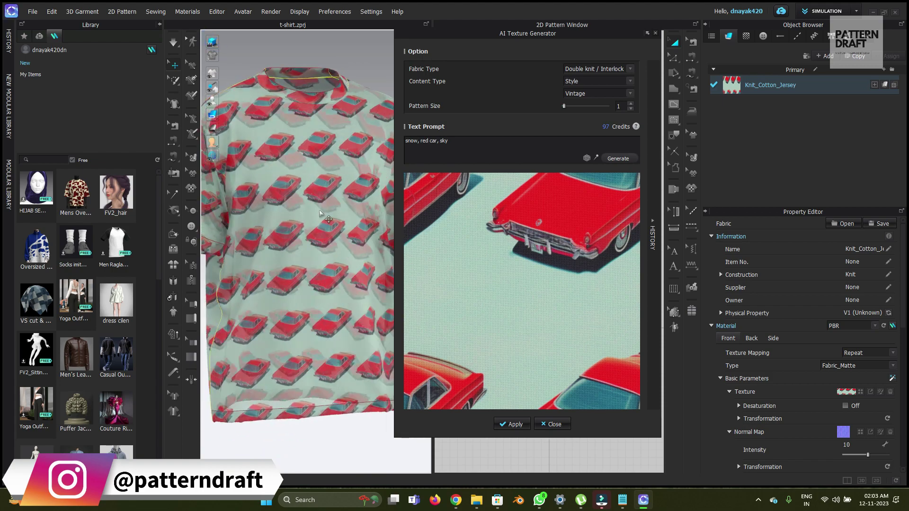
scroll(319, 208, up, 5)
scroll(319, 208, down, 3)
right_drag(284, 280, 246, 287)
scroll(312, 286, up, 5)
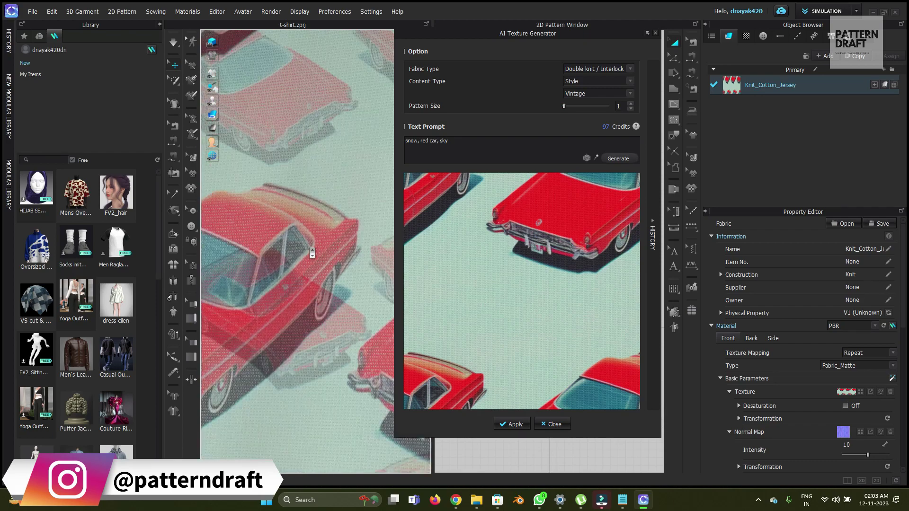
scroll(312, 286, down, 5)
right_drag(263, 308, 316, 300)
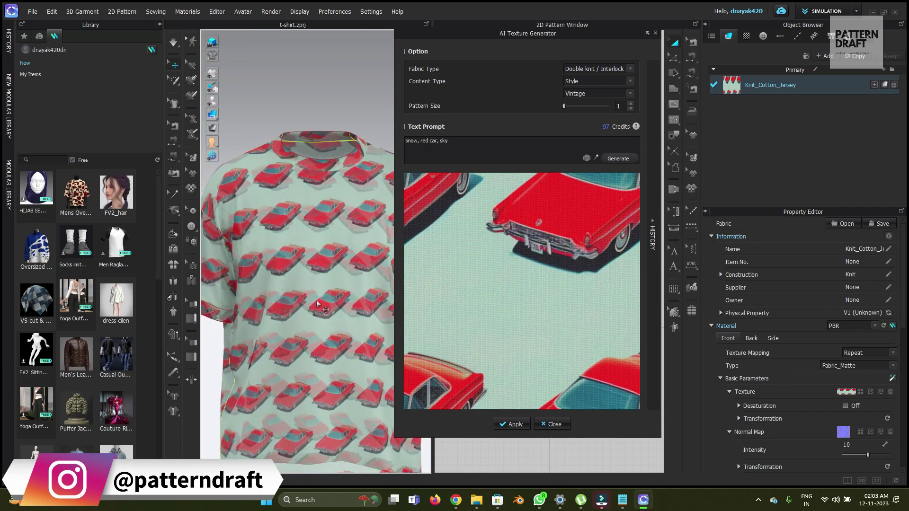
Raise the generator's pattern size to 3.
click(564, 106)
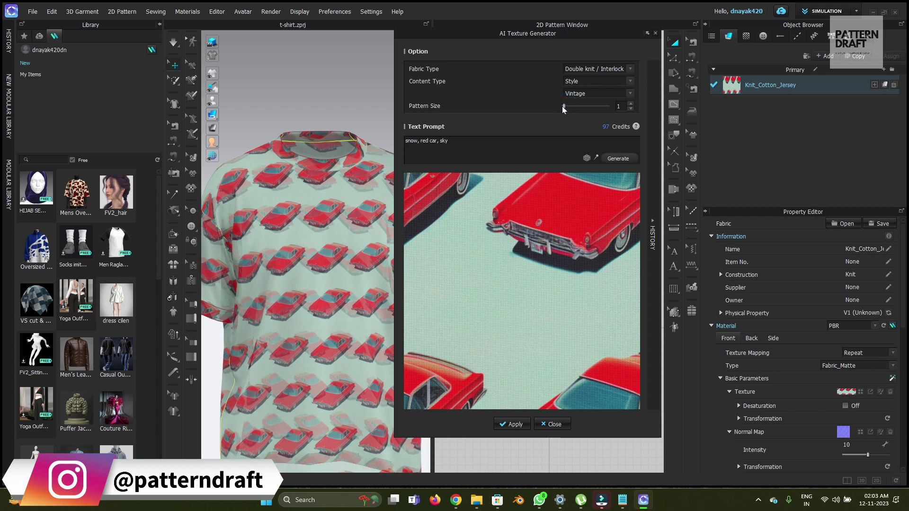
click(630, 103)
click(630, 104)
At pattern size 2, generate a texture from the prompt 'Desrt, mountains , red car'.
click(630, 108)
triple_click(457, 137)
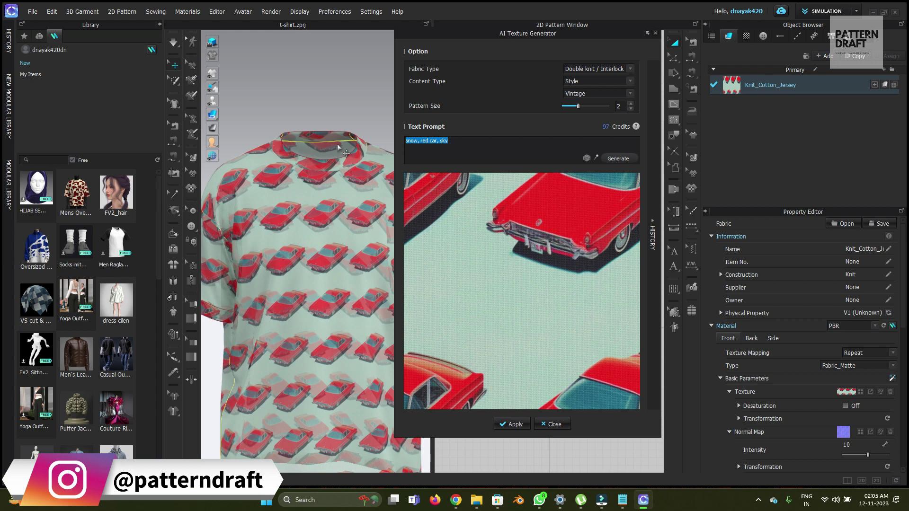
text(desrt)
key(BackSpace)
key(BackSpace)
key(BackSpace)
key(BackSpace)
key(BackSpace)
text(Desrt, mount)
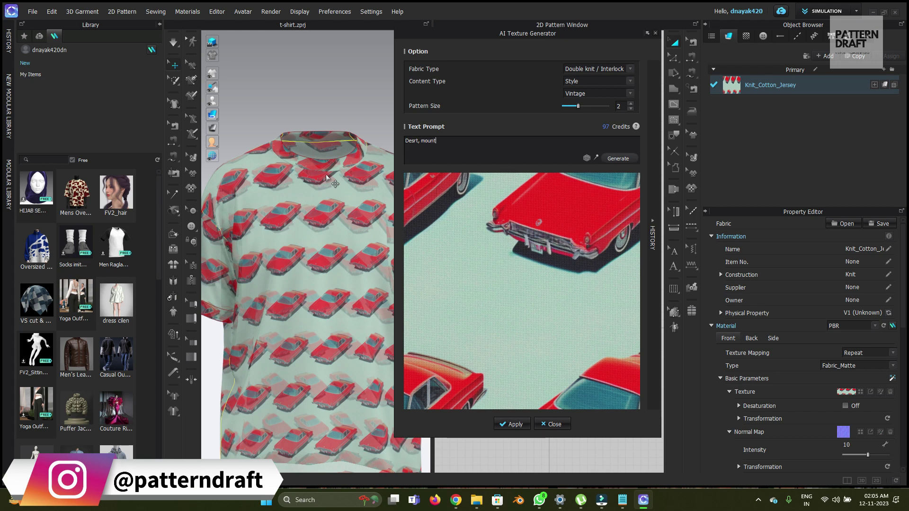
text(ains , red car)
click(623, 160)
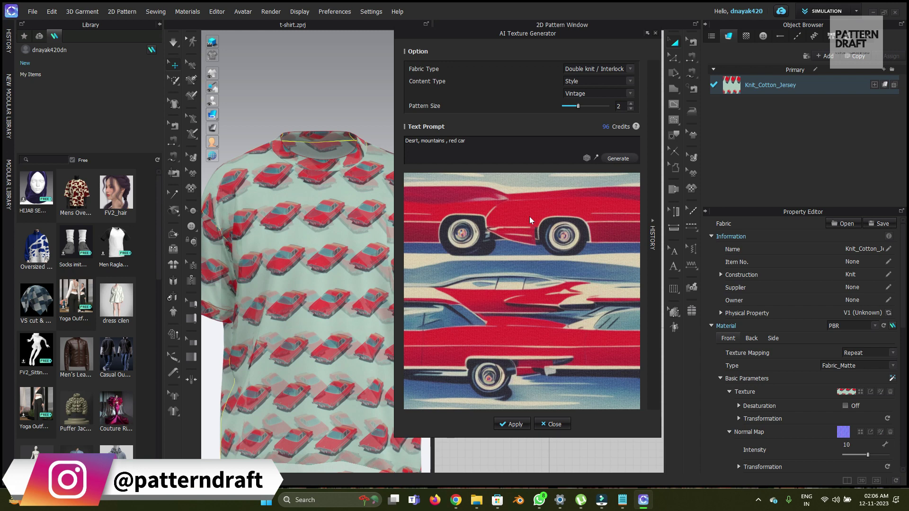
Replace the prompt with 'night sky, shooting starts, mountains' and generate a new texture.
key(ctrl+a)
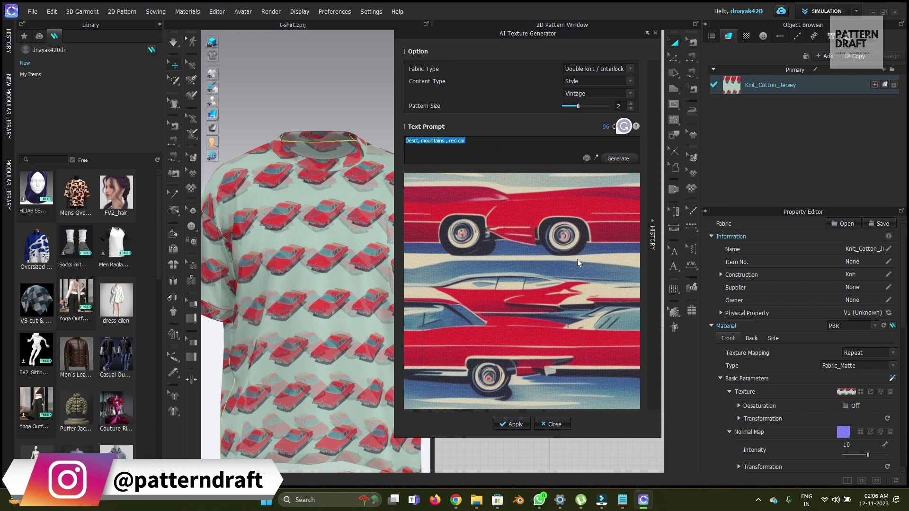
text(night sky)
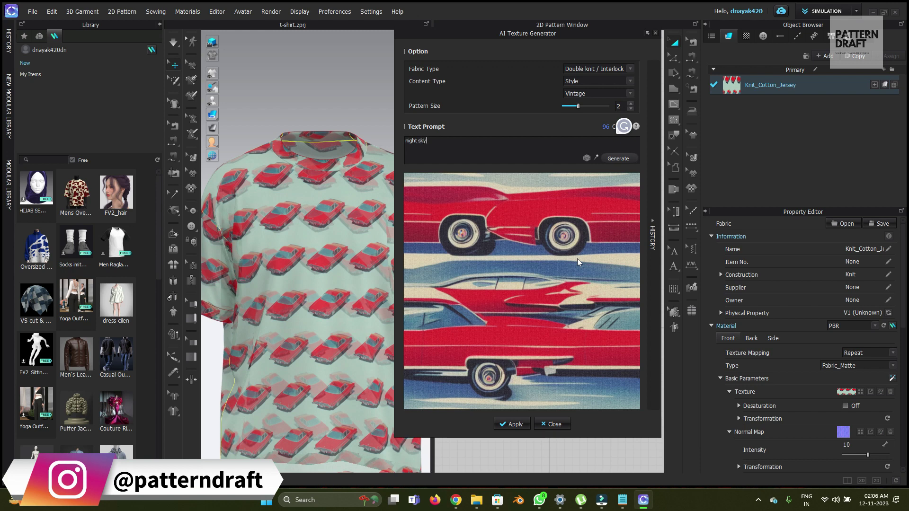
text(, shooting starts )
text( desrt)
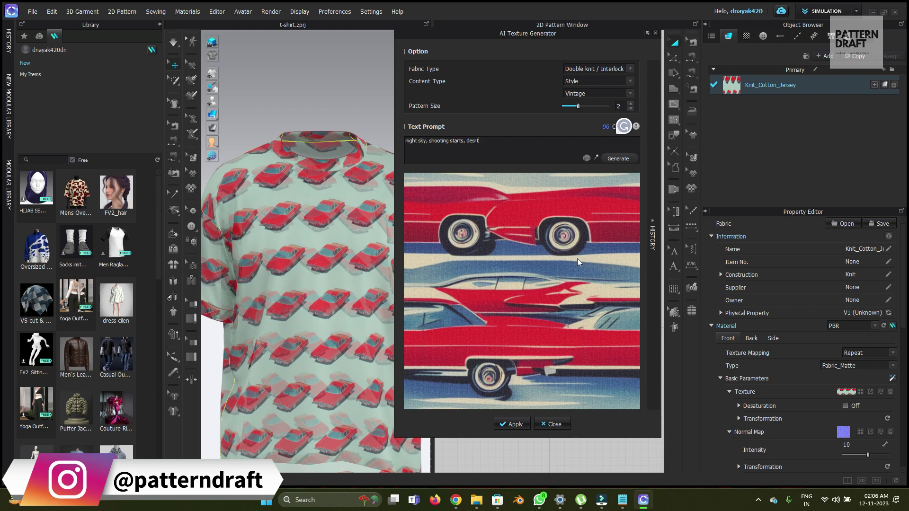
key(BackSpace)
key(BackSpace)
key(BackSpace)
text(mountai)
click(623, 159)
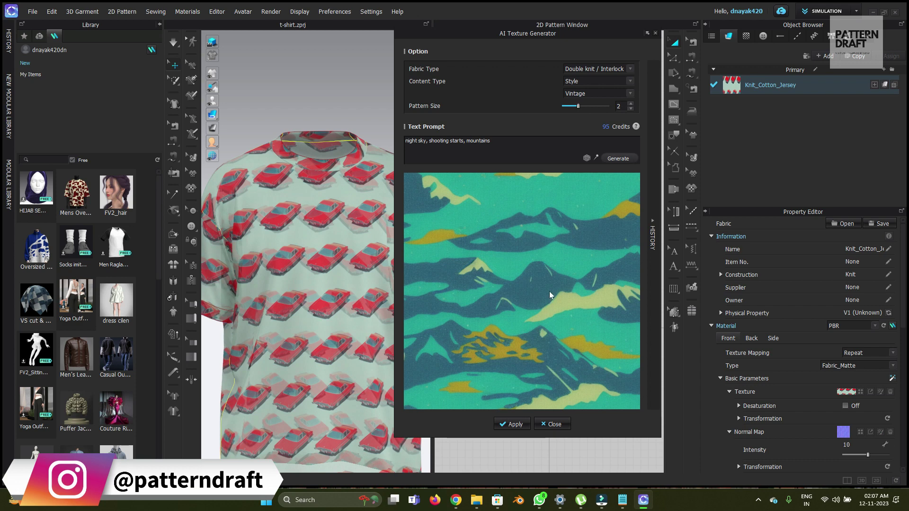
Set pattern size 1 and Croquis style, then generate a starry night-sky texture.
drag(577, 106, 558, 108)
click(592, 93)
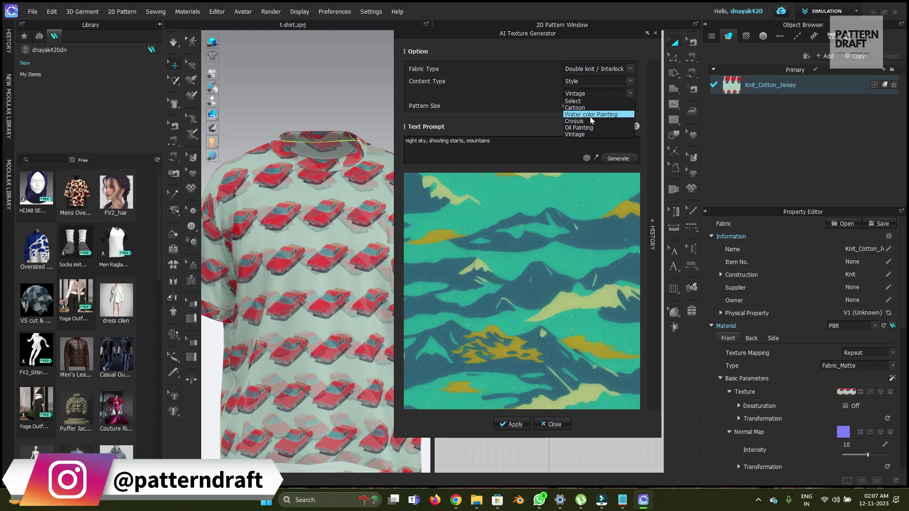
click(591, 121)
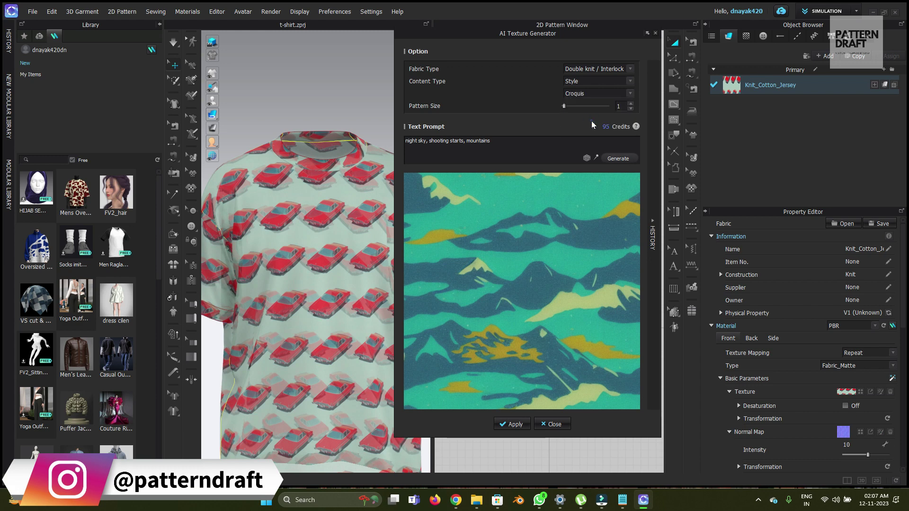
click(615, 160)
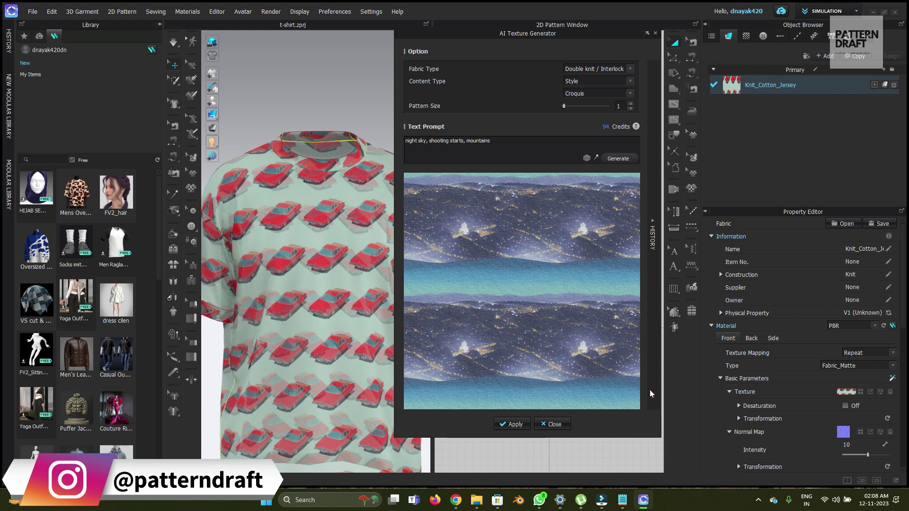
click(619, 69)
scroll(611, 83, up, 4)
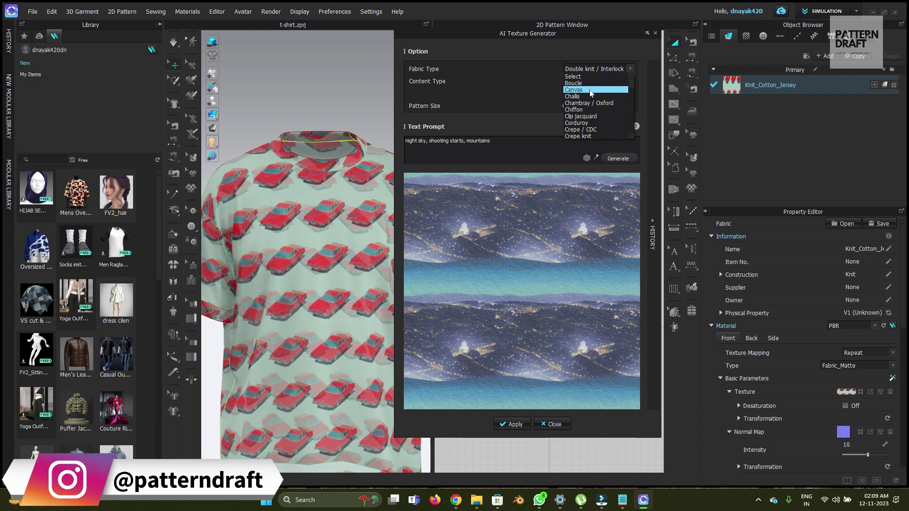
Set Chiffon fabric with Style content and Oil Painting style, and generate the texture.
click(587, 109)
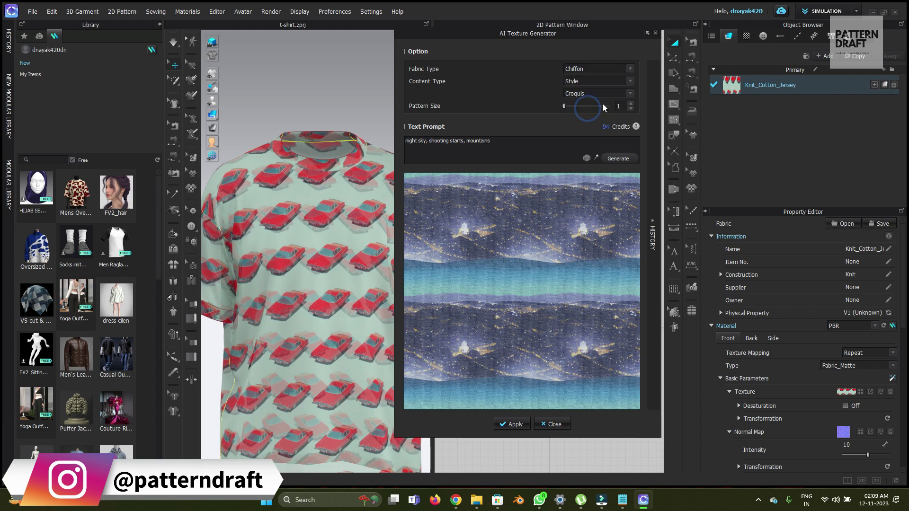
click(598, 94)
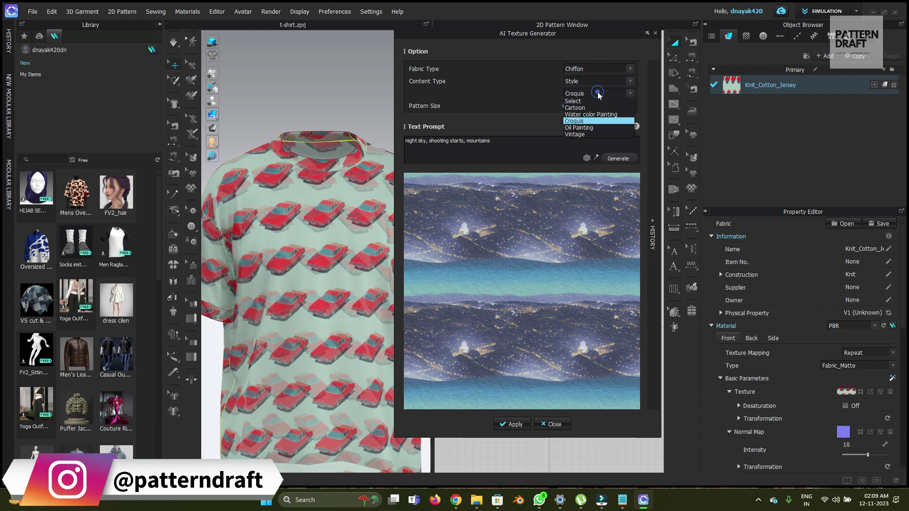
click(598, 128)
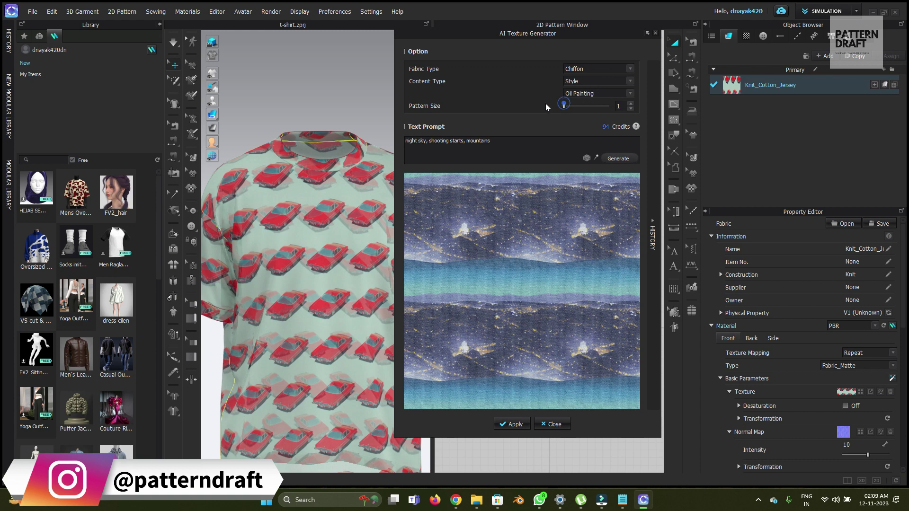
click(629, 109)
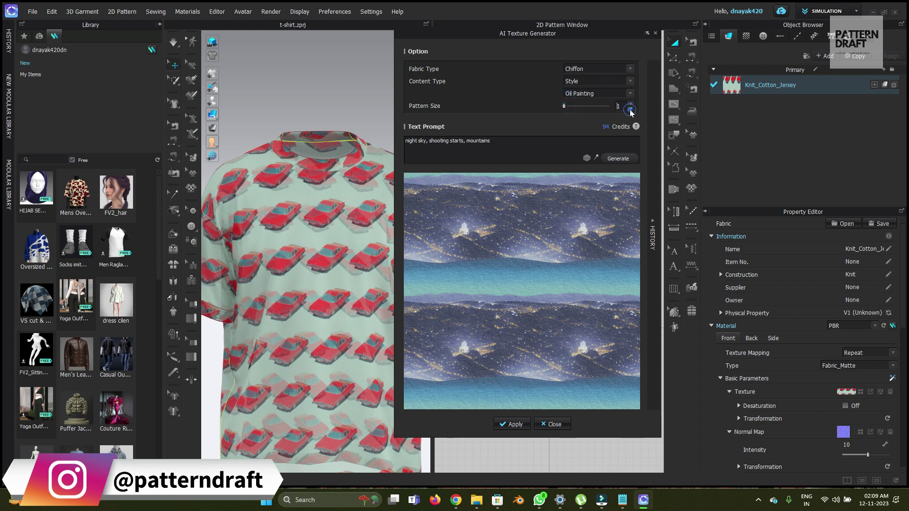
click(589, 81)
click(586, 102)
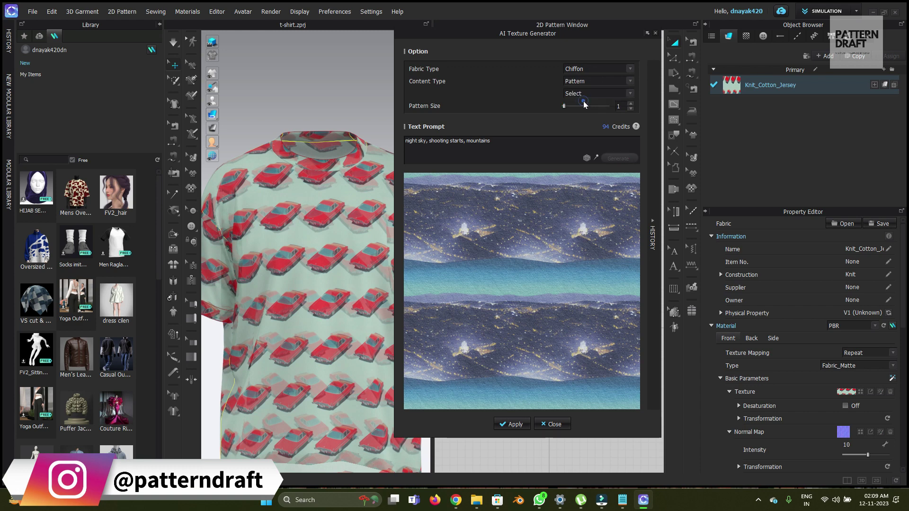
click(584, 93)
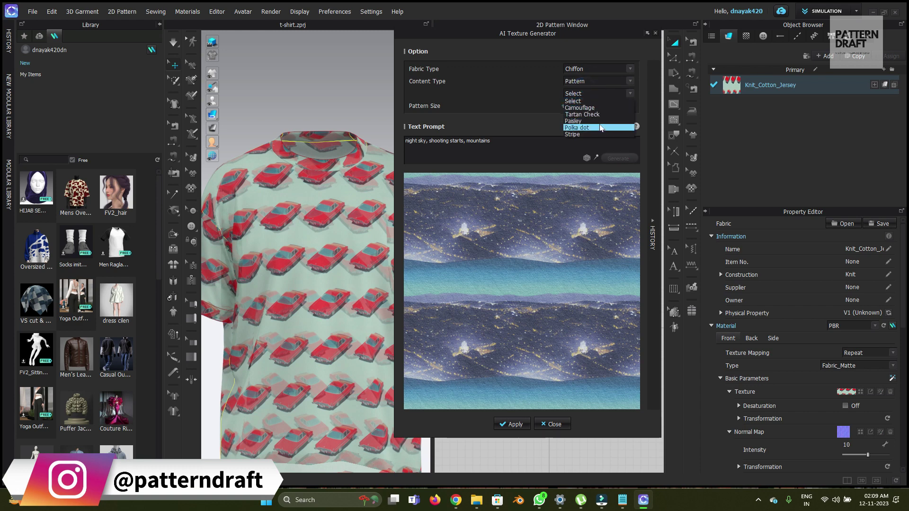
click(584, 82)
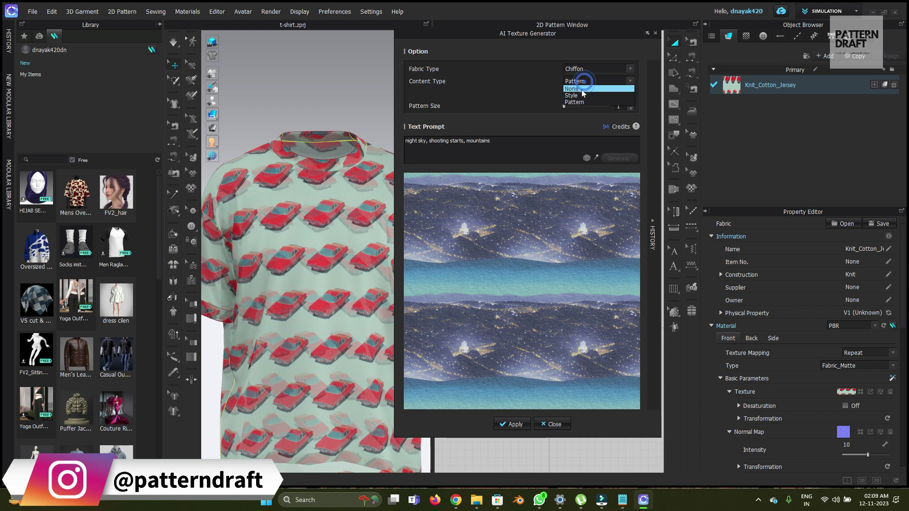
click(545, 81)
click(584, 81)
click(583, 96)
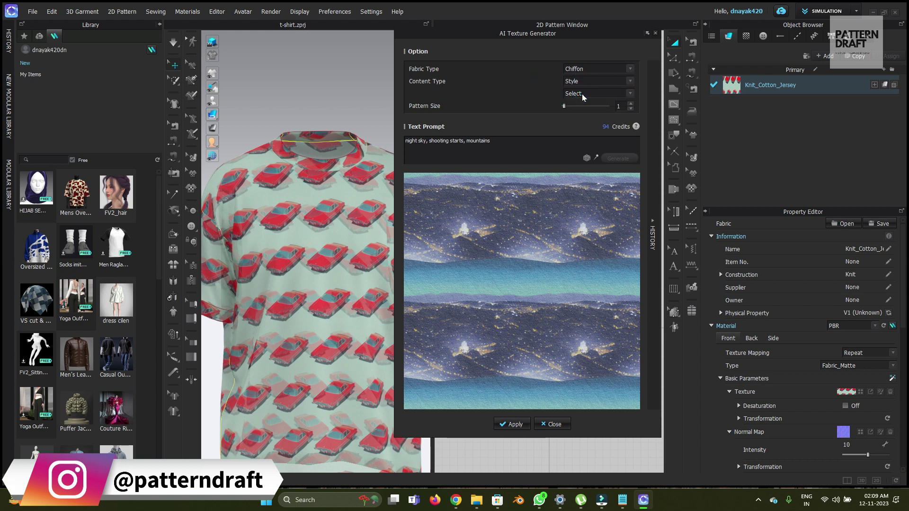
click(585, 93)
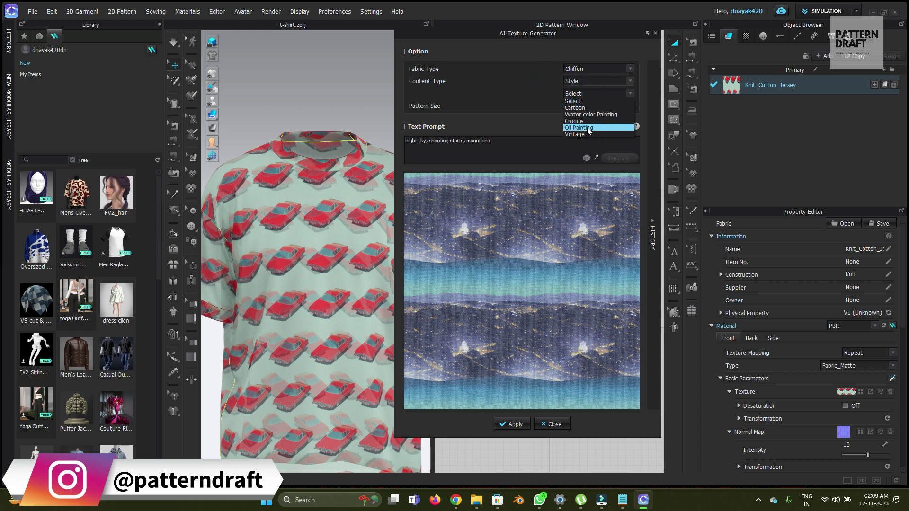
click(587, 127)
click(616, 159)
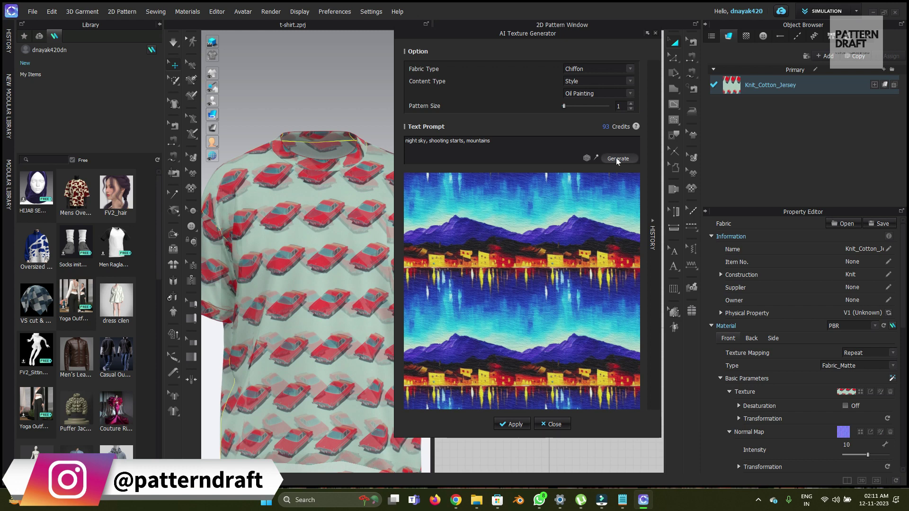
Apply the oil-painting texture to the t-shirt, close the generator, and orbit to inspect the print.
click(513, 424)
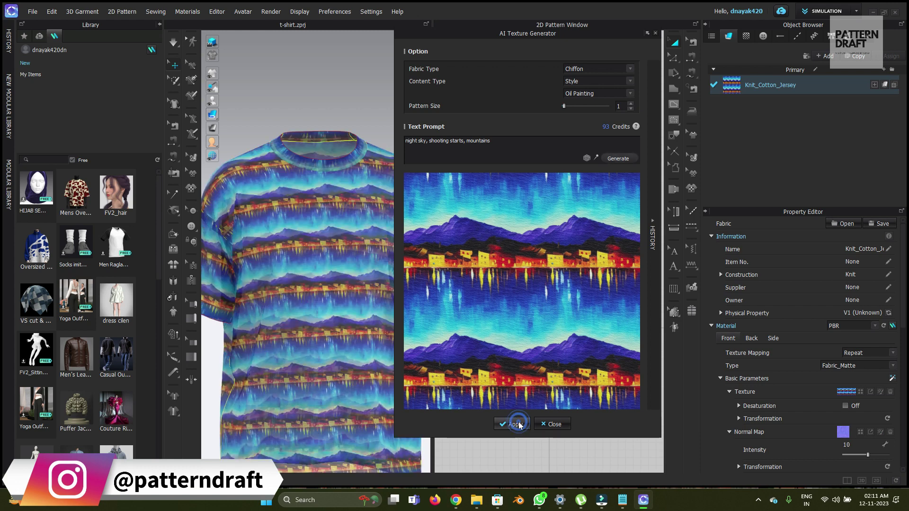
right_drag(307, 268, 317, 233)
scroll(310, 265, up, 5)
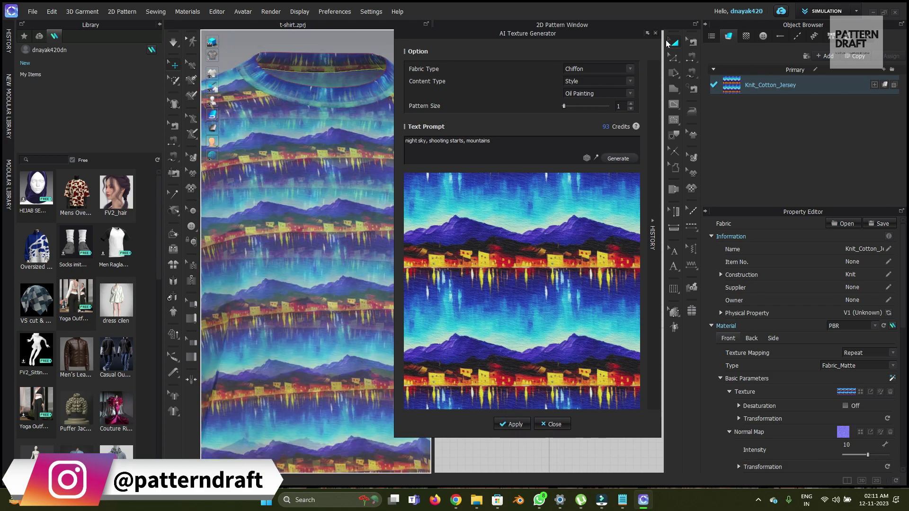
click(655, 33)
scroll(331, 246, down, 6)
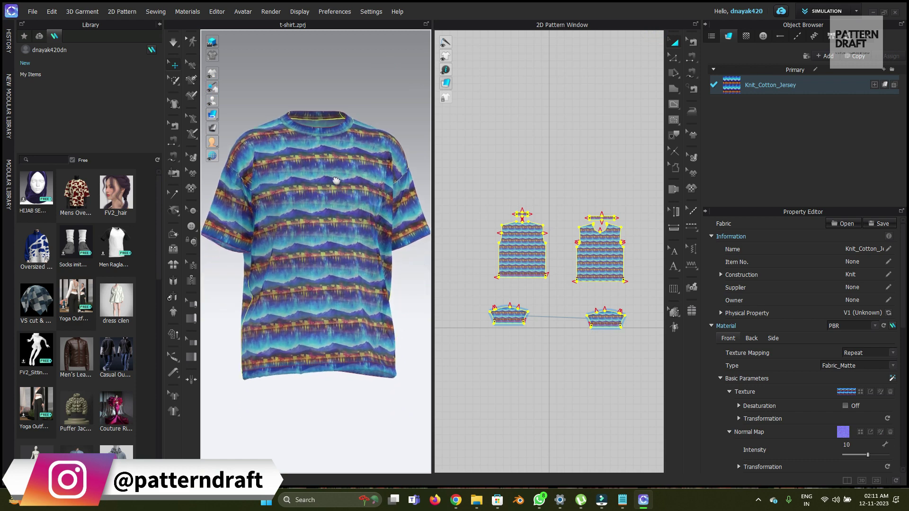
right_drag(328, 243, 298, 237)
scroll(303, 239, up, 5)
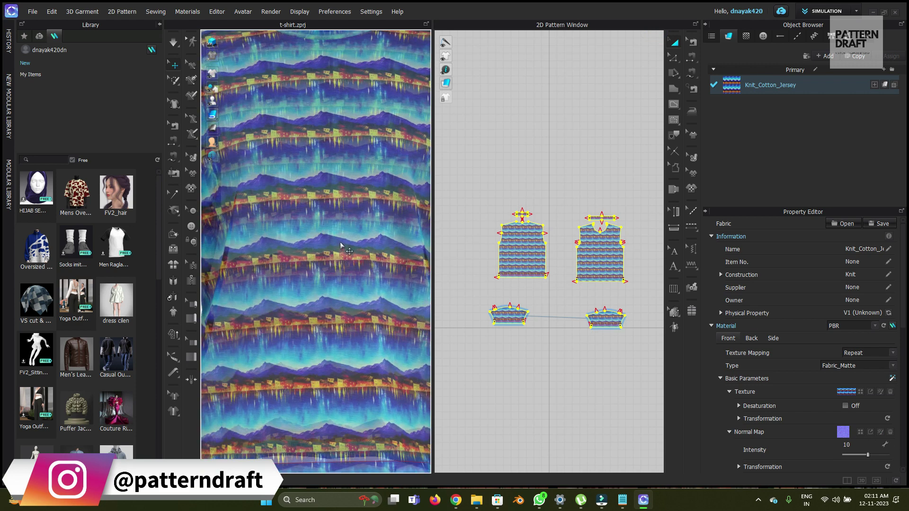
scroll(350, 241, down, 5)
middle_drag(352, 236, 346, 251)
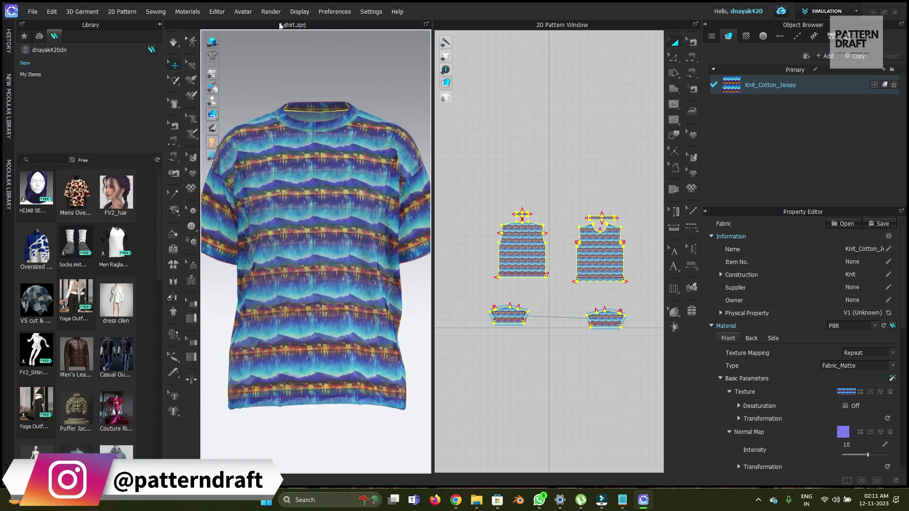
Start an interactive render of the t-shirt with Background Transparency off for a white background.
click(270, 11)
click(282, 33)
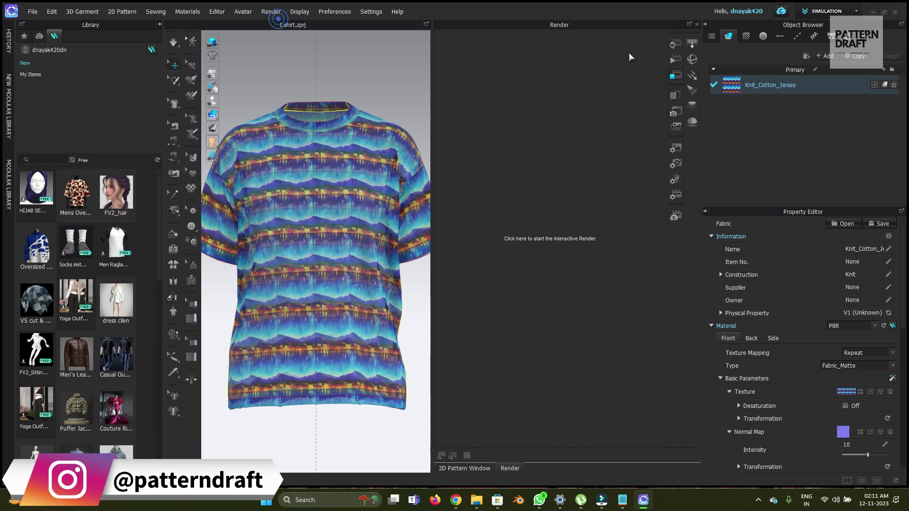
click(675, 44)
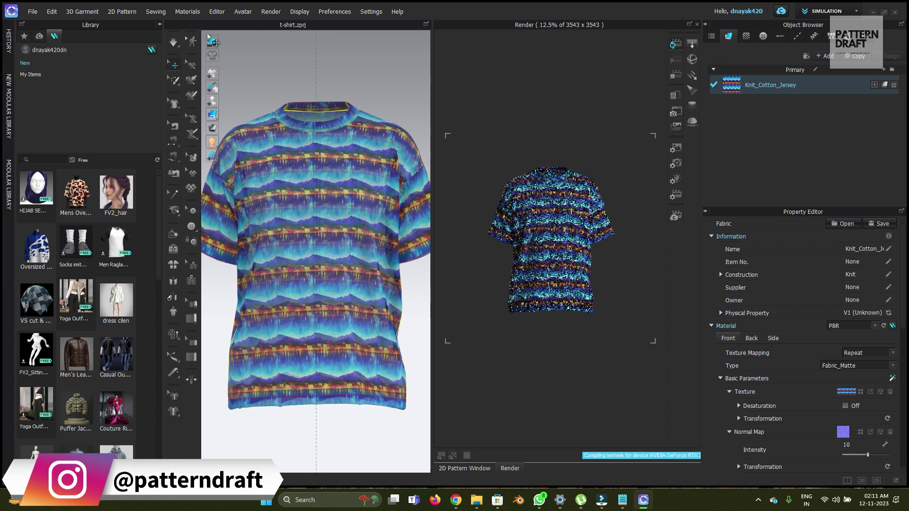
click(676, 148)
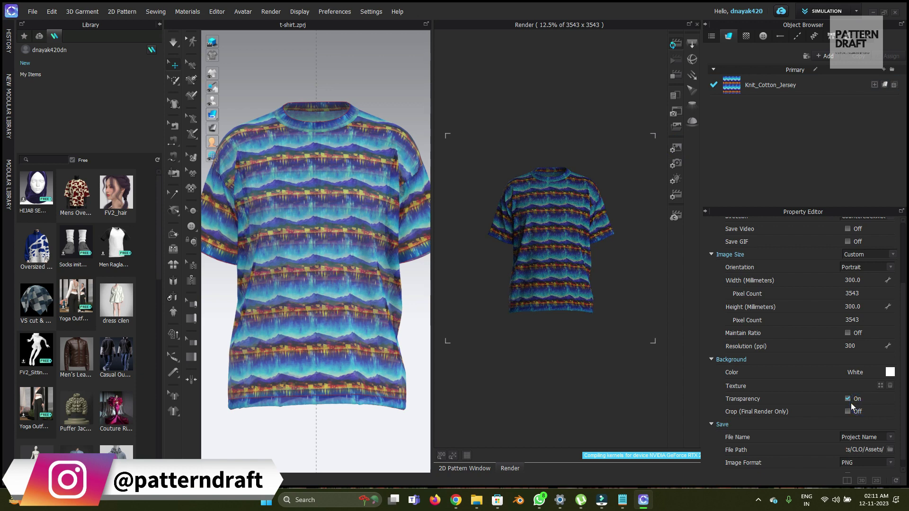
click(847, 398)
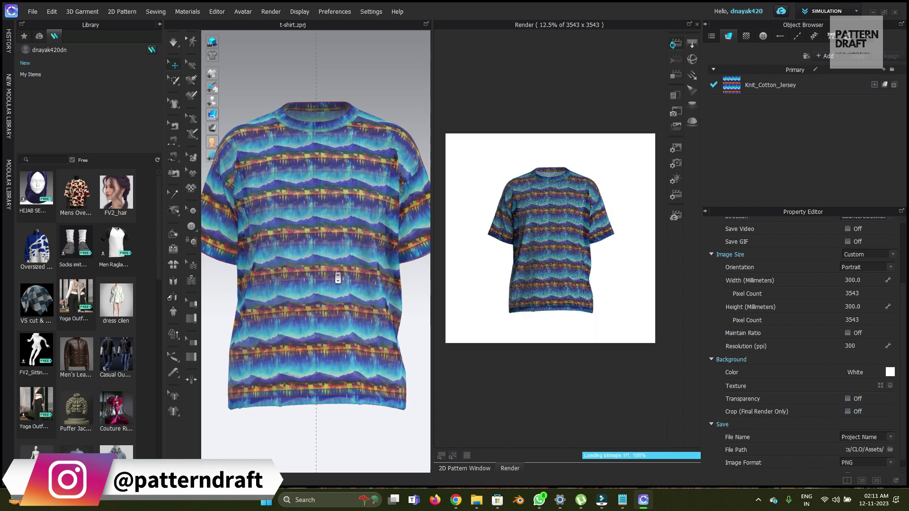
scroll(338, 278, up, 2)
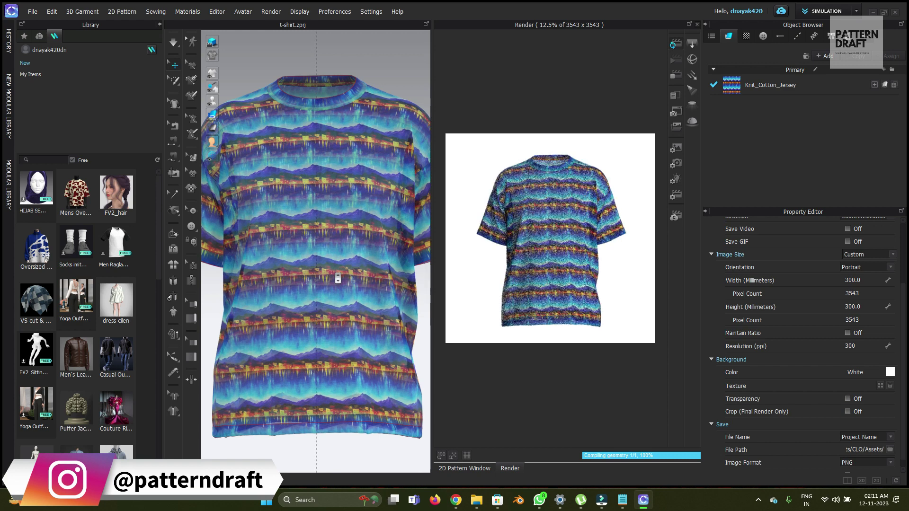
scroll(337, 278, up, 1)
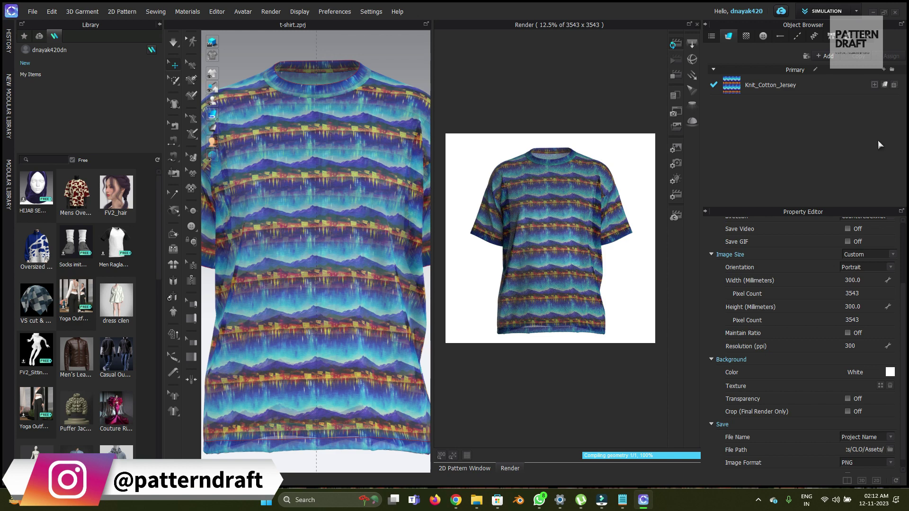
Stop the interactive render and add a new fabric, FABRIC 1, in the Object Browser.
click(676, 76)
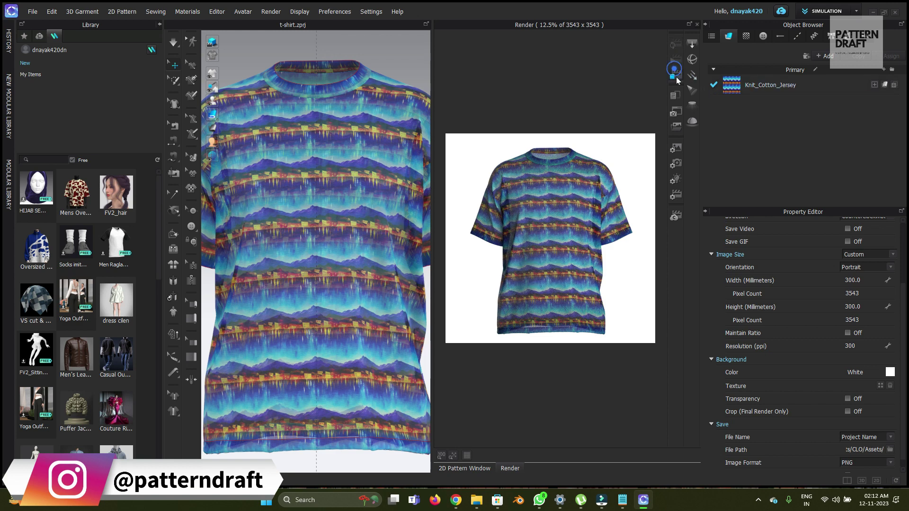
click(825, 55)
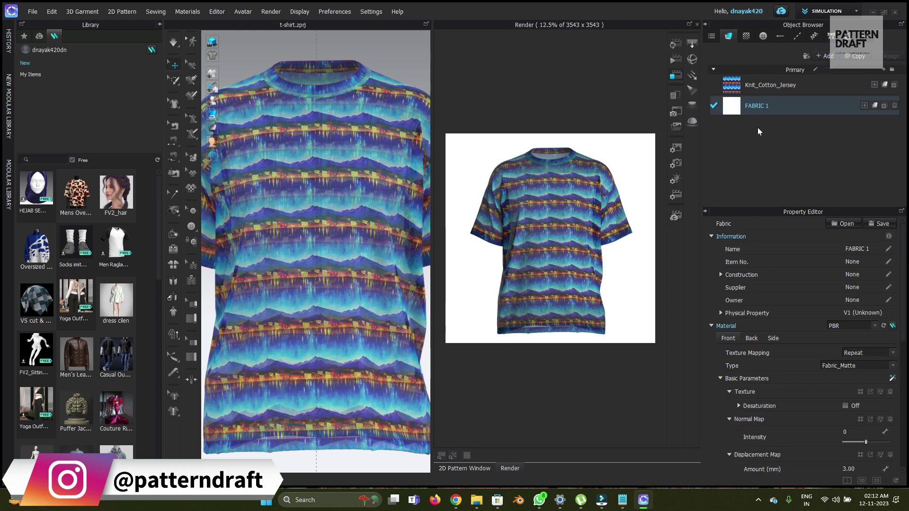
click(736, 104)
Open the AI Texture Generator for FABRIC 1 with content type set to Pattern.
click(892, 378)
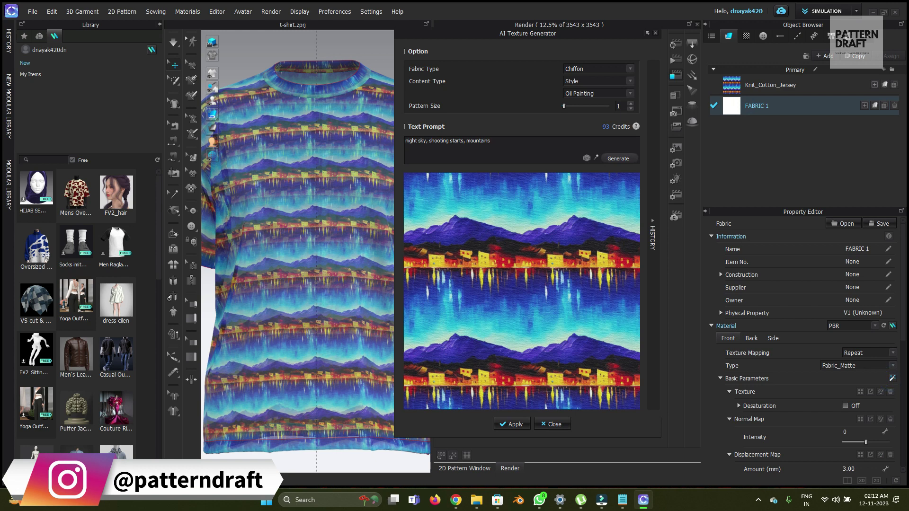
click(597, 81)
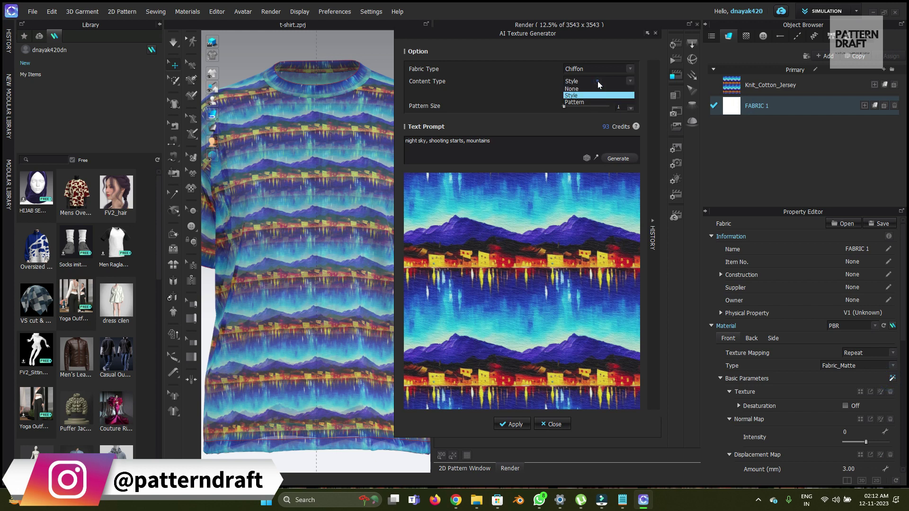
click(597, 81)
click(597, 81)
click(582, 102)
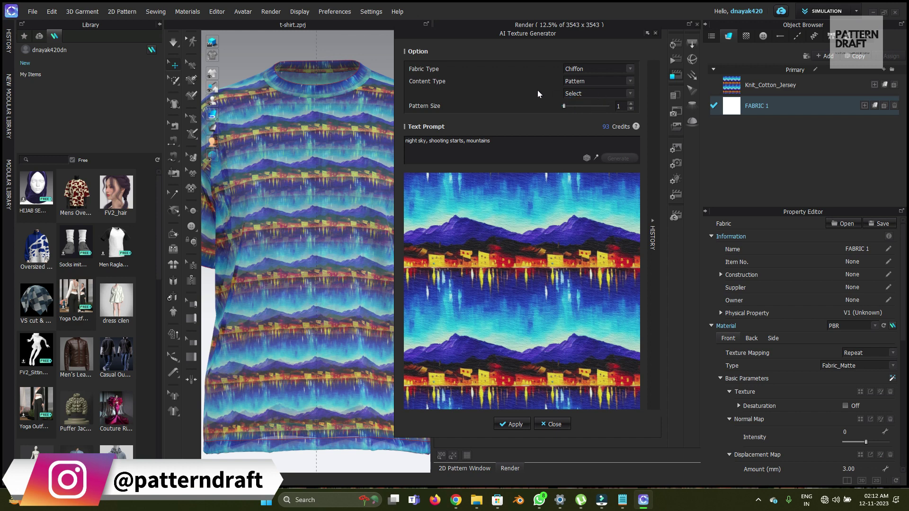
click(583, 93)
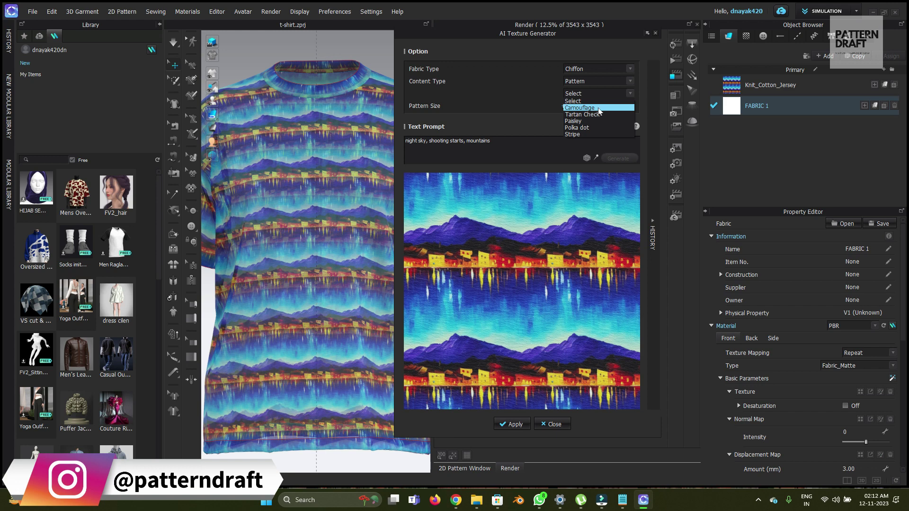
Generate a Camouflage pattern texture from the new prompt 'blue, (red), car'.
click(598, 109)
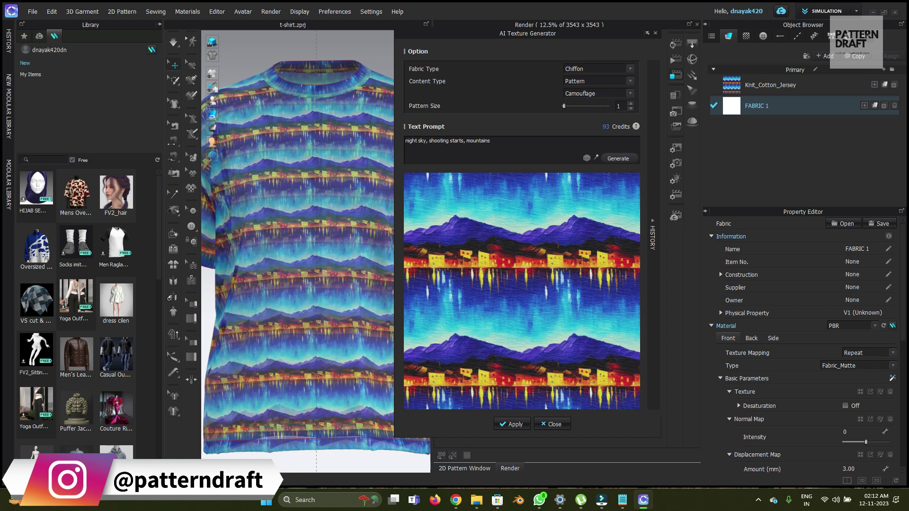
triple_click(526, 148)
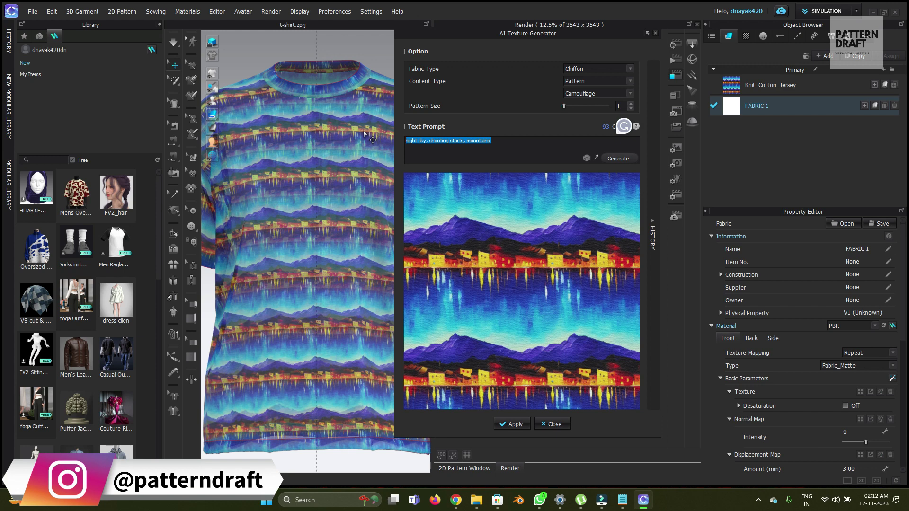
key(BackSpace)
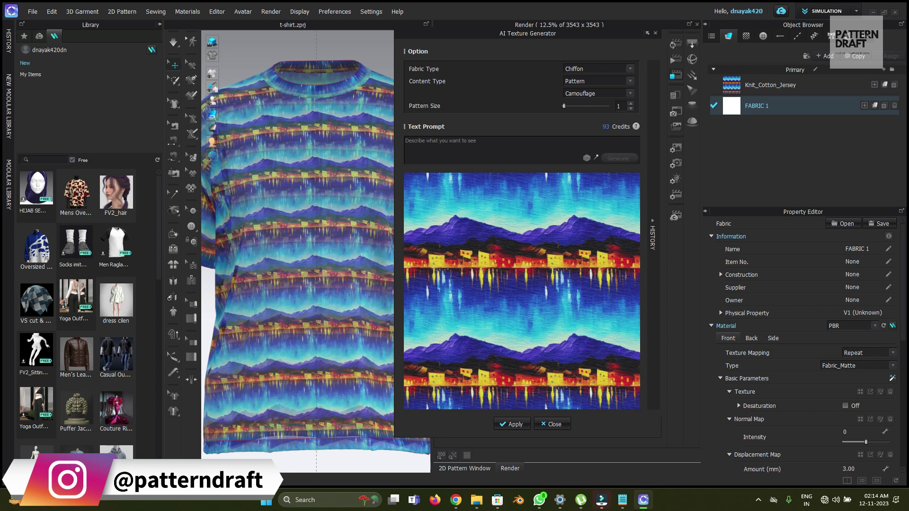
text(blue)
text(, red),)
text(car)
click(622, 160)
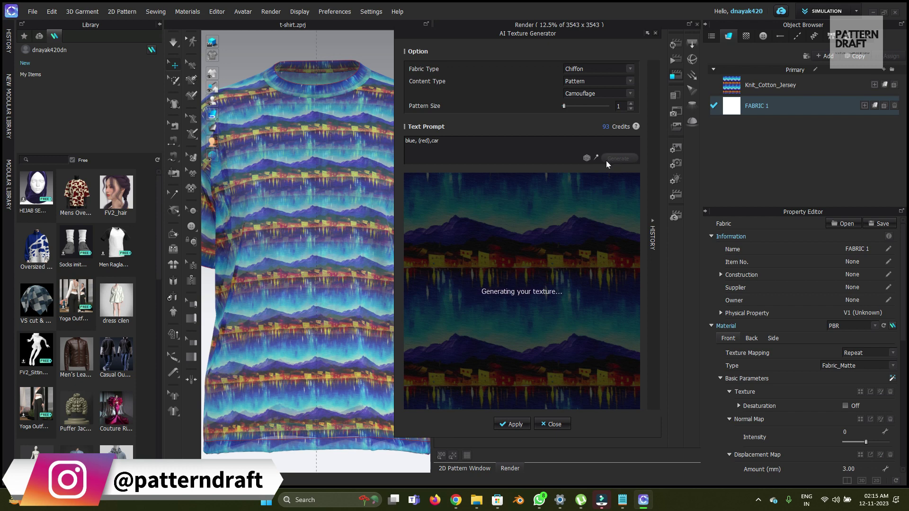
Show the Favorites library and fill in the random Croquis prompt 'Action Movement Croquis'.
click(24, 36)
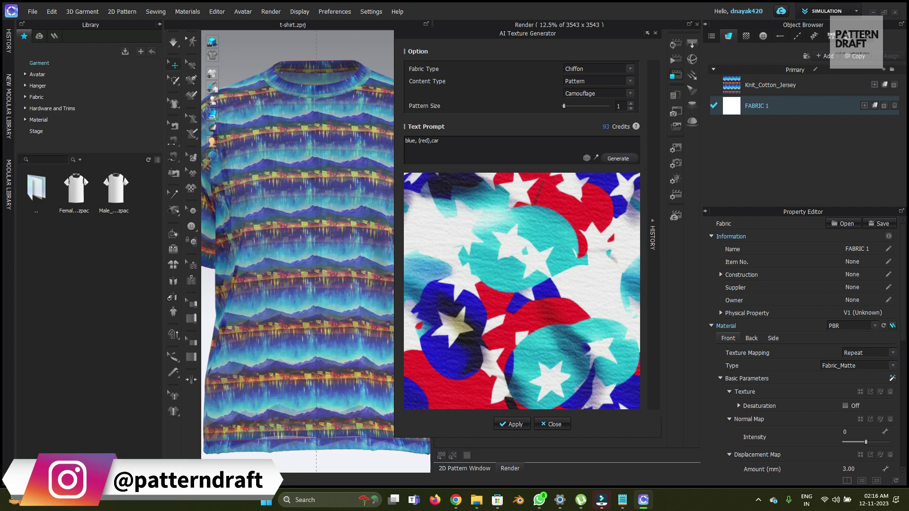
click(586, 157)
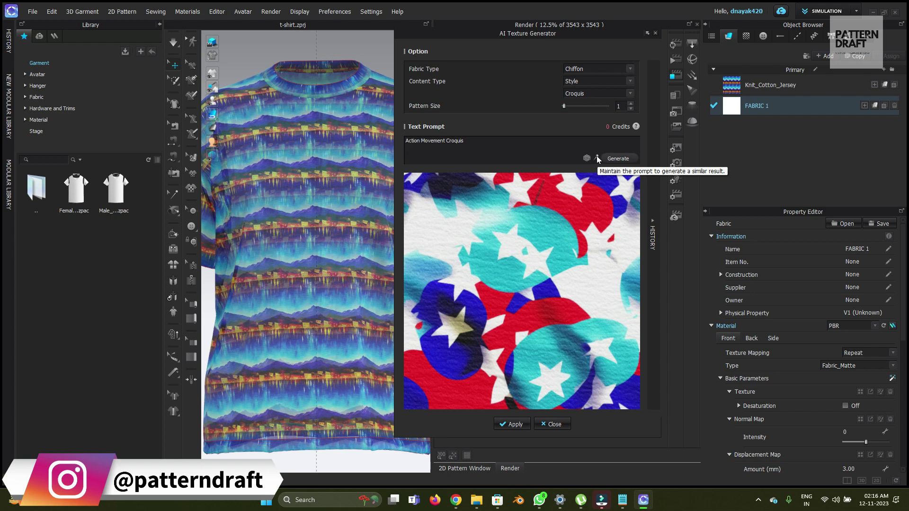
Generate the grey sketch-like croquis texture and apply it to FABRIC 1.
click(613, 157)
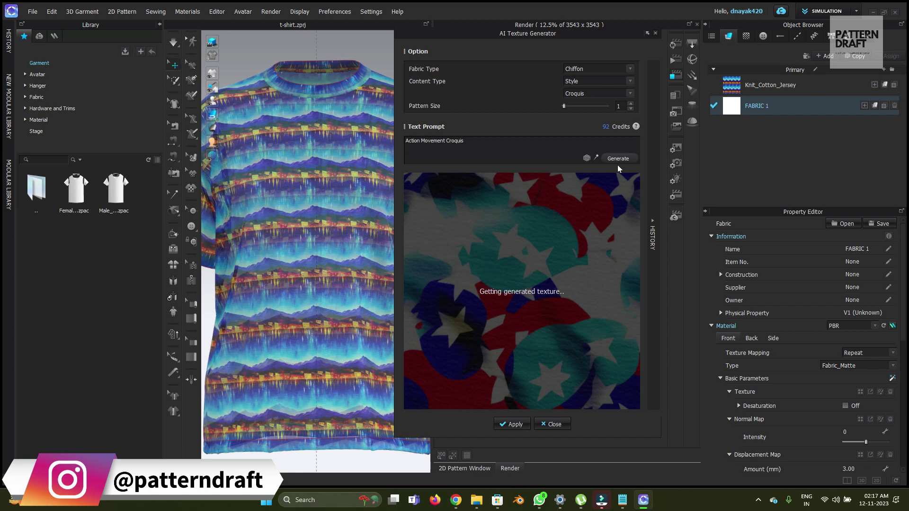
click(505, 424)
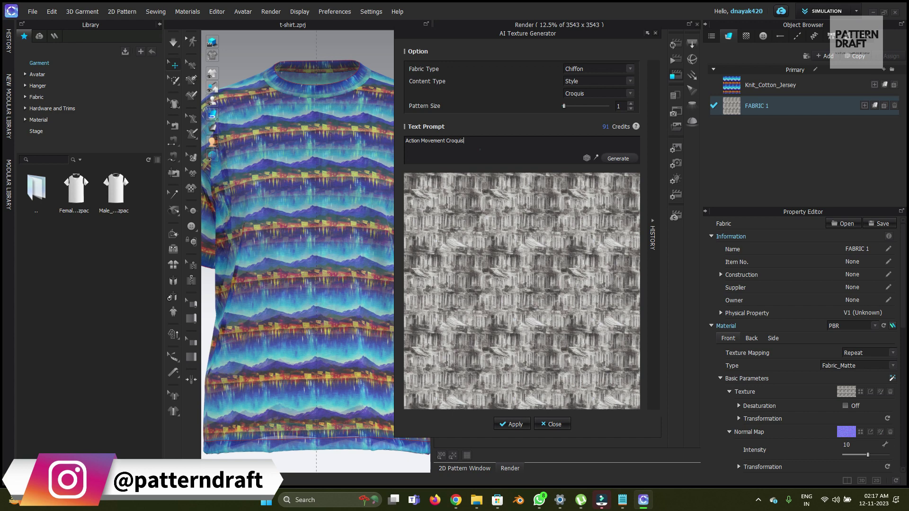
click(479, 149)
click(623, 124)
triple_click(506, 146)
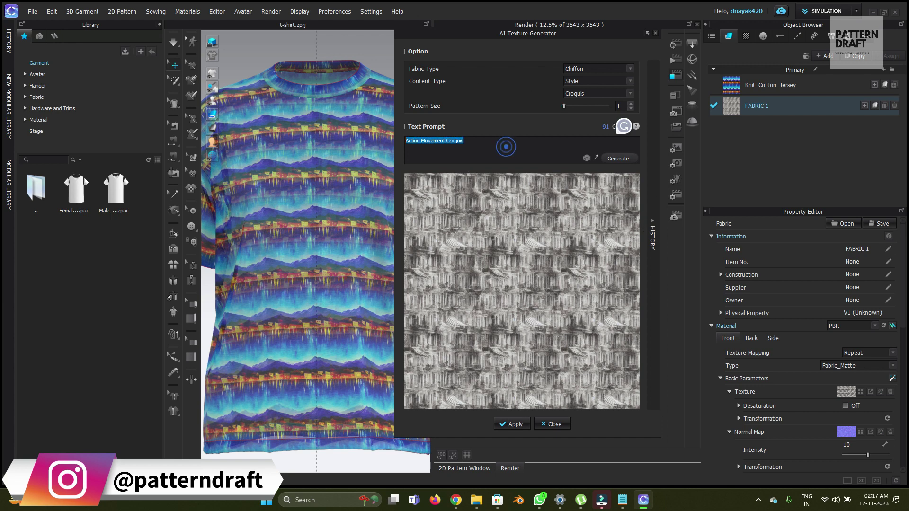